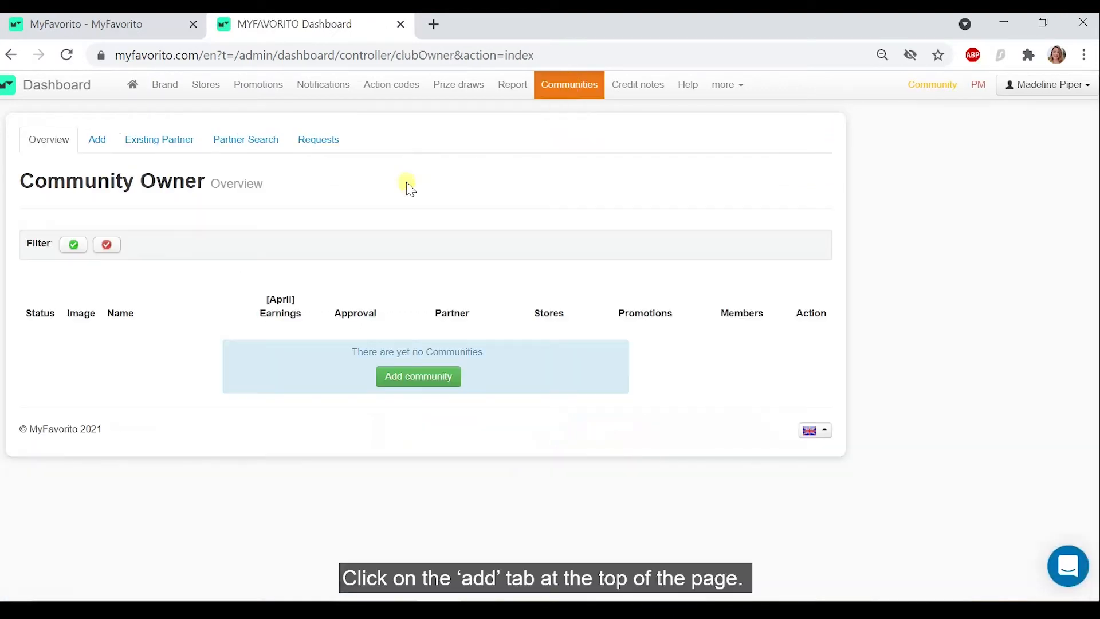
Step: Start a new community named "MyFavorito Rugby Club" with the description "A small and fictional club located in Ilmenau, Germany."
{"action": "left_click", "coordinate": [97, 143]}
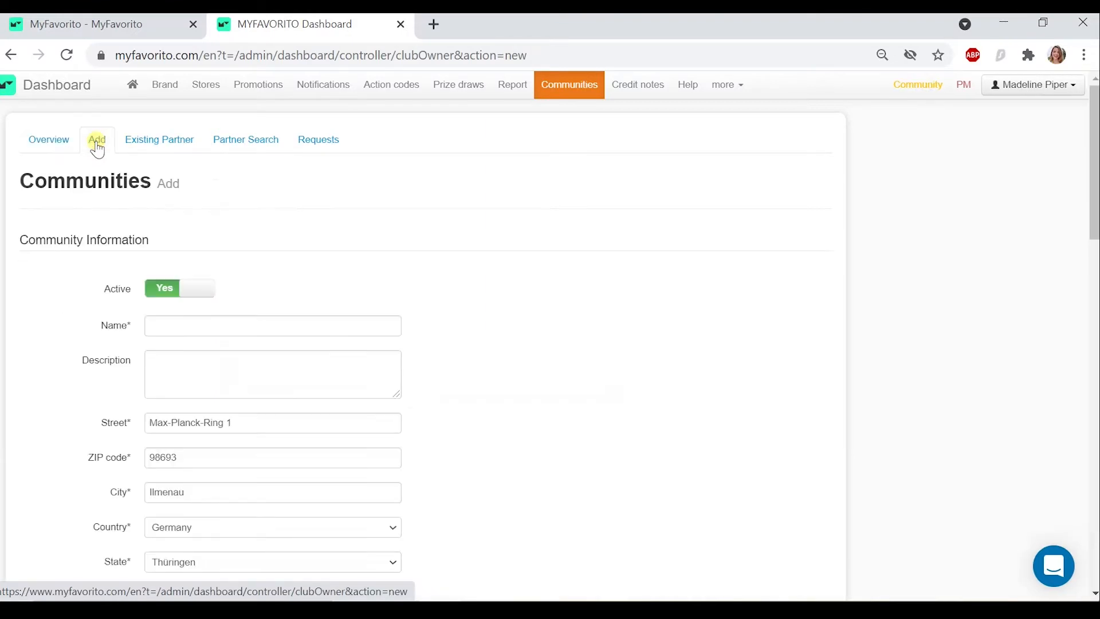
{"action": "left_click", "coordinate": [168, 329]}
{"action": "type", "text": "MyFavorito Rugby Club"}
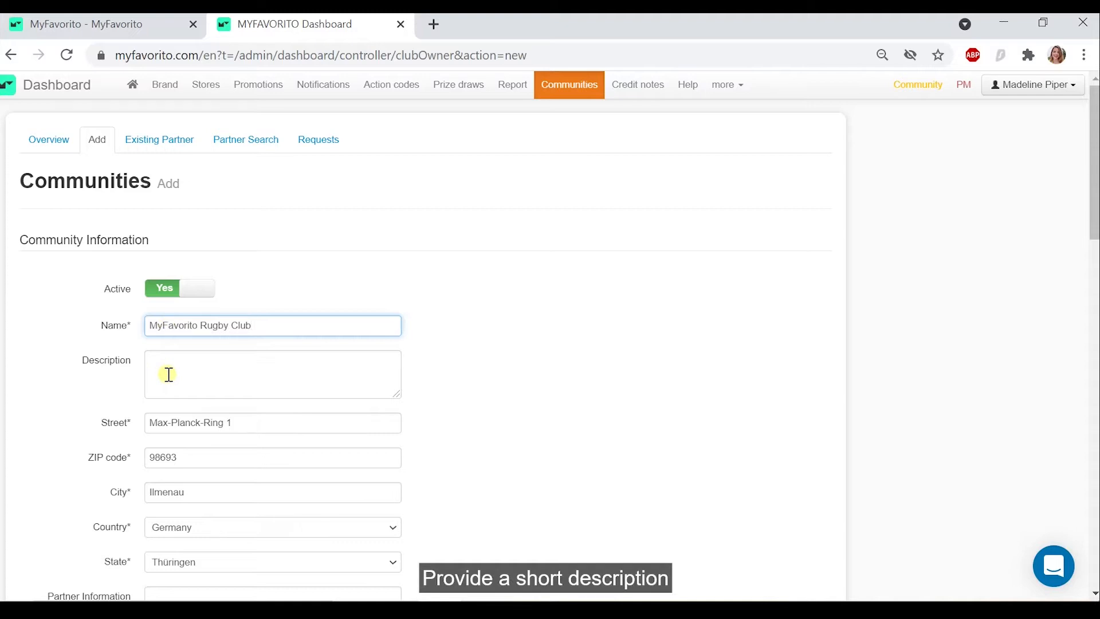
{"action": "left_click", "coordinate": [169, 375]}
{"action": "type", "text": "A small and d"}
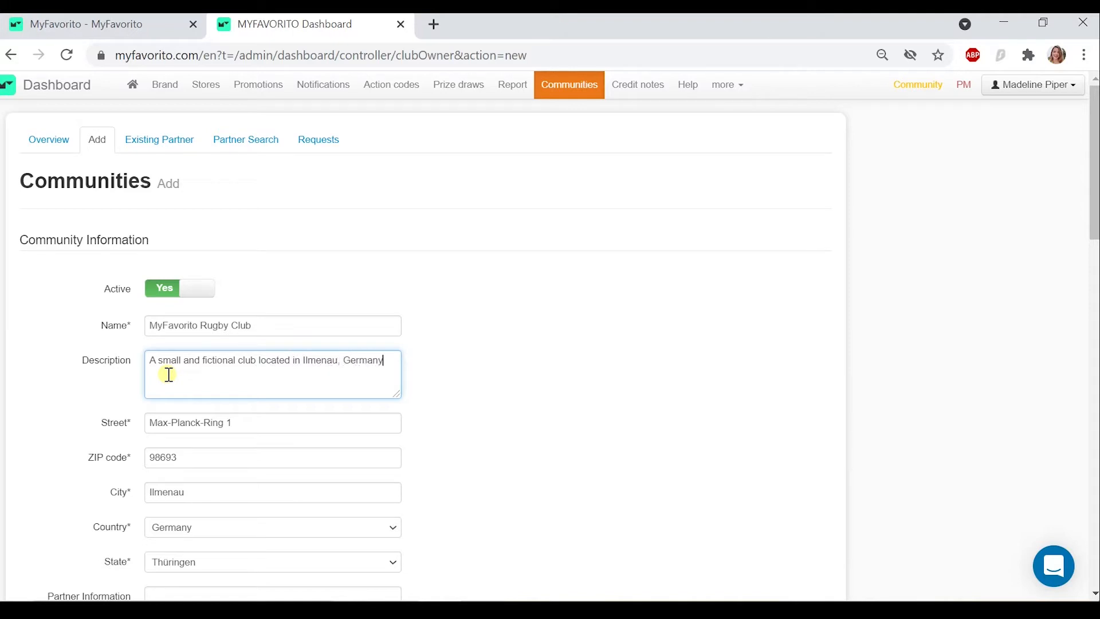
Step: Enter the partner information "We are a local club with 5,000 fans and members. Looking for local and national partners."
{"action": "scroll", "coordinate": [168, 375], "scroll_direction": "down", "scroll_amount": 2}
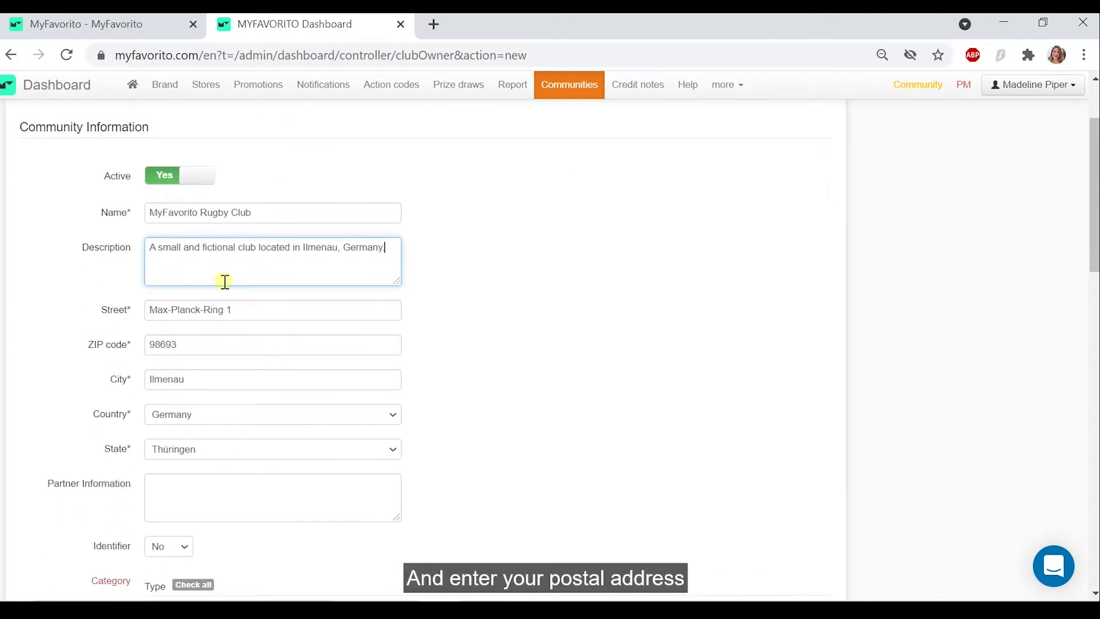
{"action": "scroll", "coordinate": [62, 481], "scroll_direction": "down", "scroll_amount": 1}
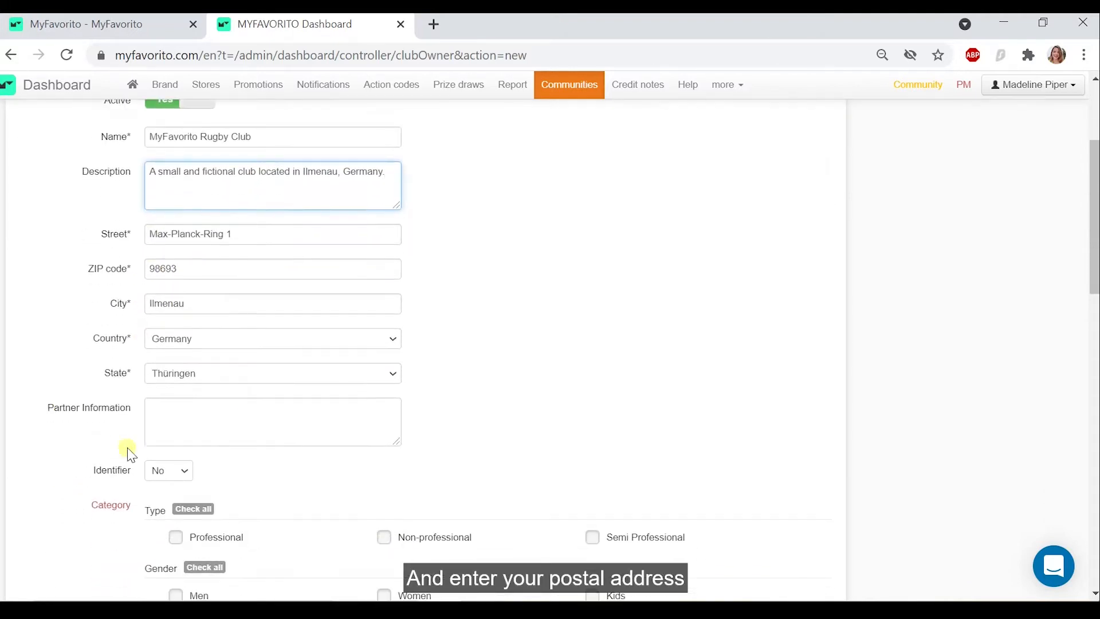
{"action": "left_click", "coordinate": [167, 420]}
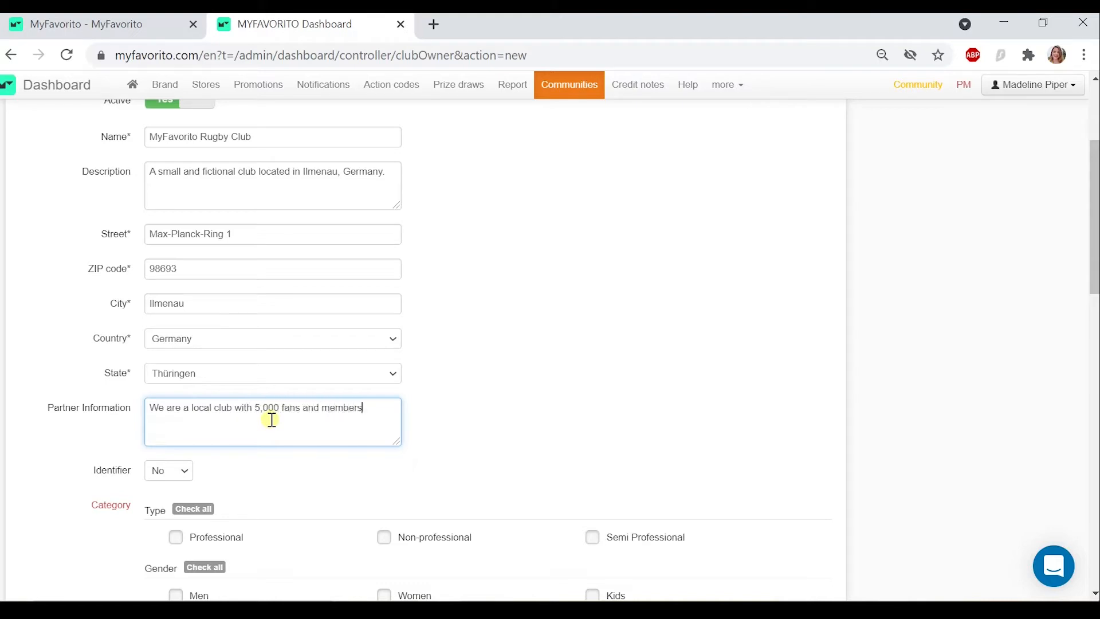
{"action": "type", "text": "ing for local and national partners."}
Step: Check the available options for the community's identifier setting
{"action": "scroll", "coordinate": [271, 421], "scroll_direction": "down", "scroll_amount": 2}
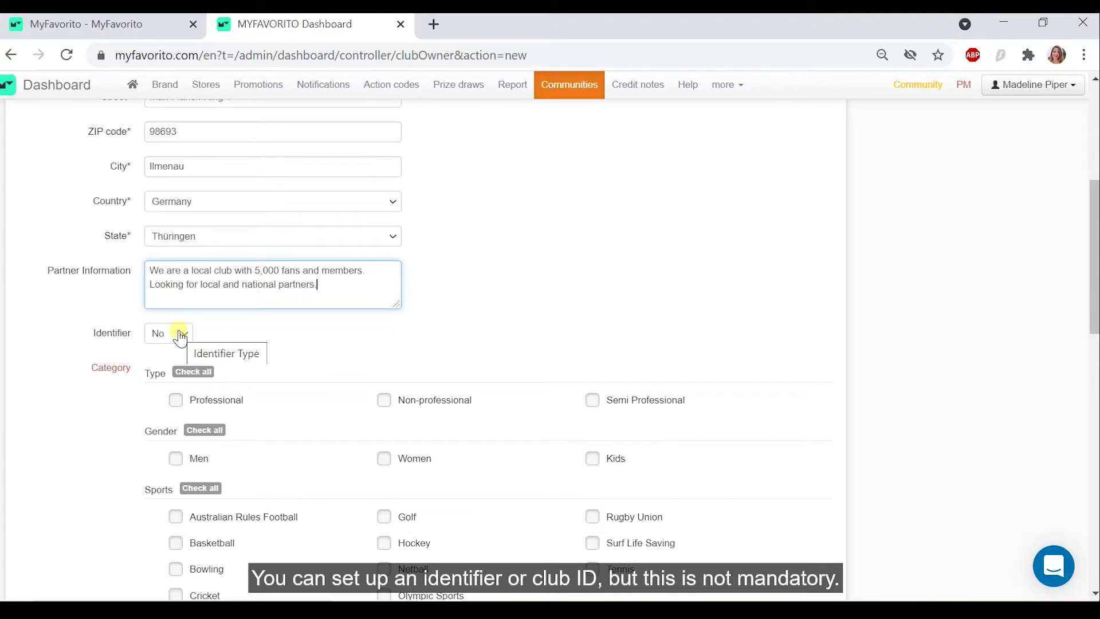
{"action": "left_click", "coordinate": [181, 336]}
{"action": "left_click", "coordinate": [181, 338]}
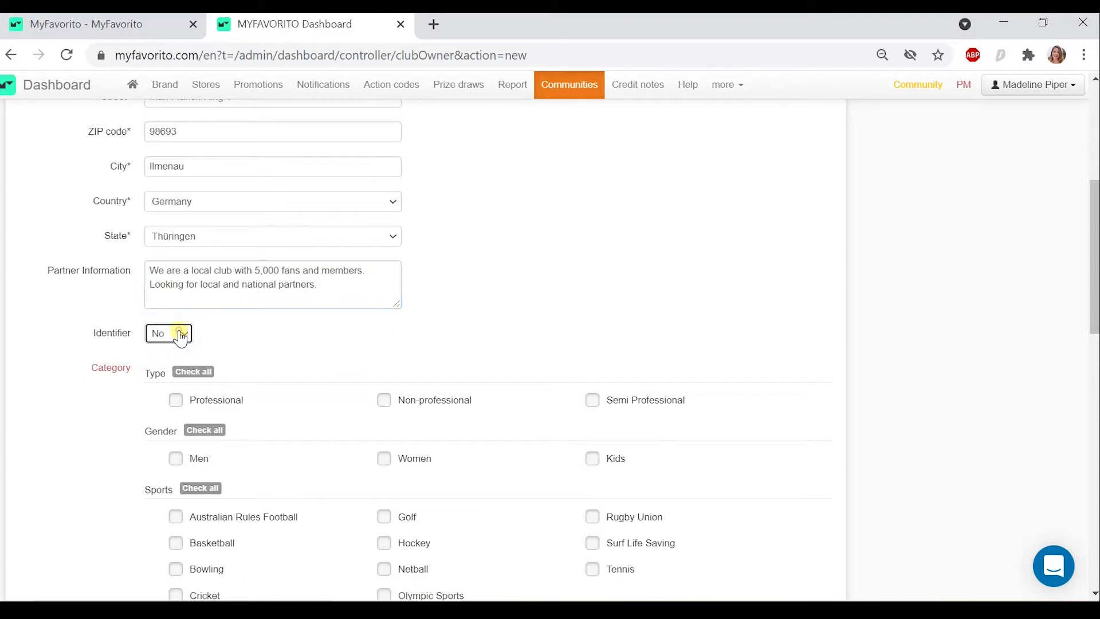
Step: Categorize the community as Non-professional, for Men, Women and Kids, with Rugby Union as the sport
{"action": "scroll", "coordinate": [290, 361], "scroll_direction": "down", "scroll_amount": 1}
{"action": "scroll", "coordinate": [289, 361], "scroll_direction": "down", "scroll_amount": 1}
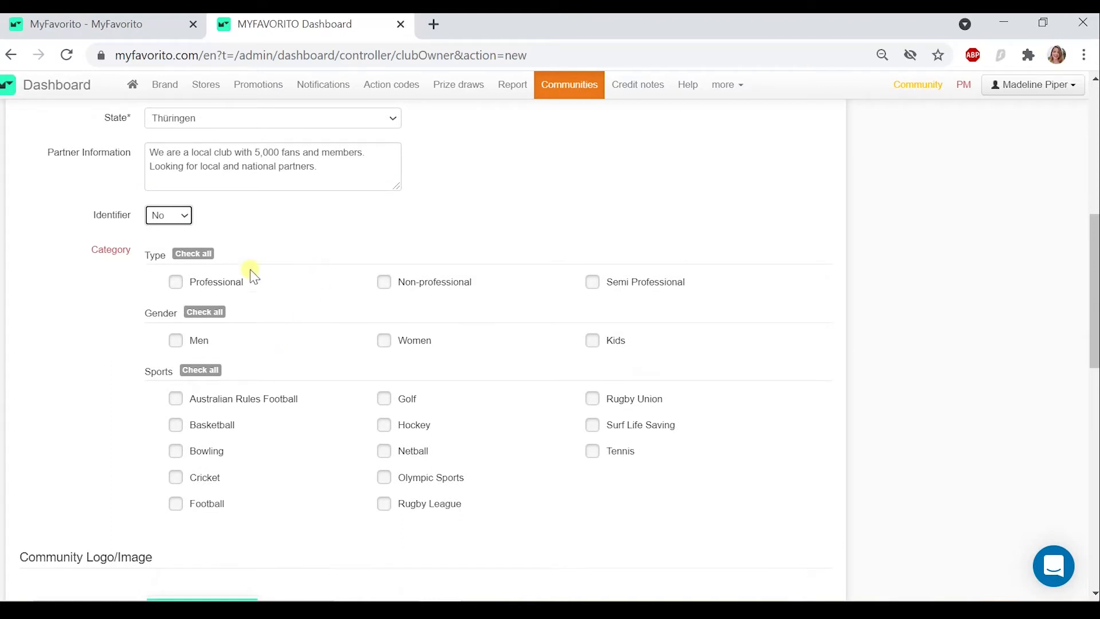
{"action": "left_click", "coordinate": [382, 282]}
{"action": "left_click", "coordinate": [592, 342]}
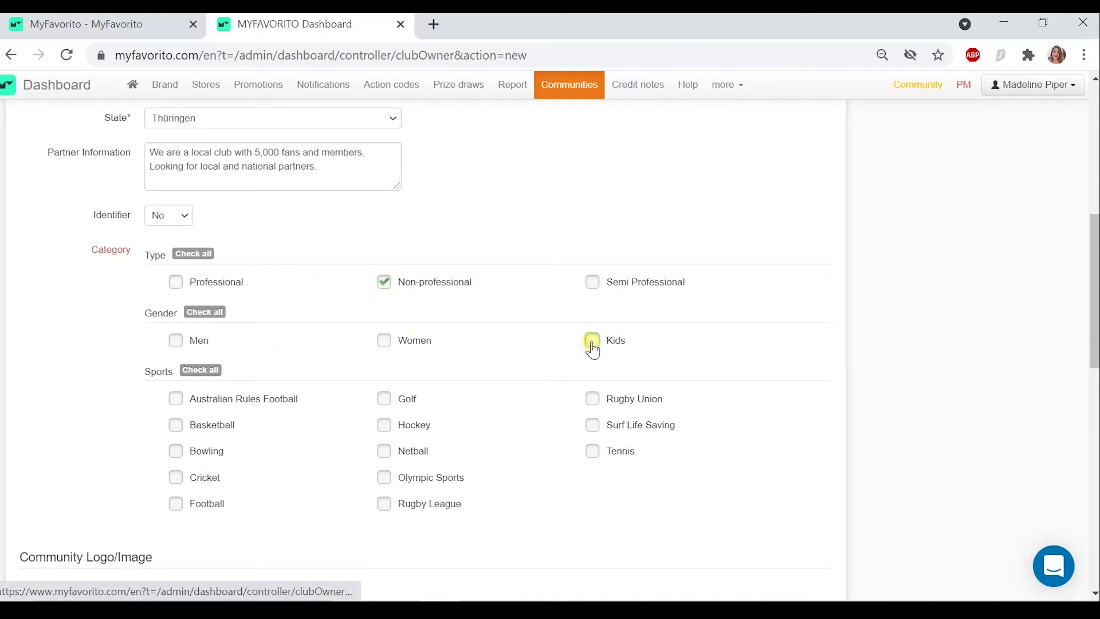
{"action": "left_click", "coordinate": [383, 340]}
{"action": "left_click", "coordinate": [177, 343]}
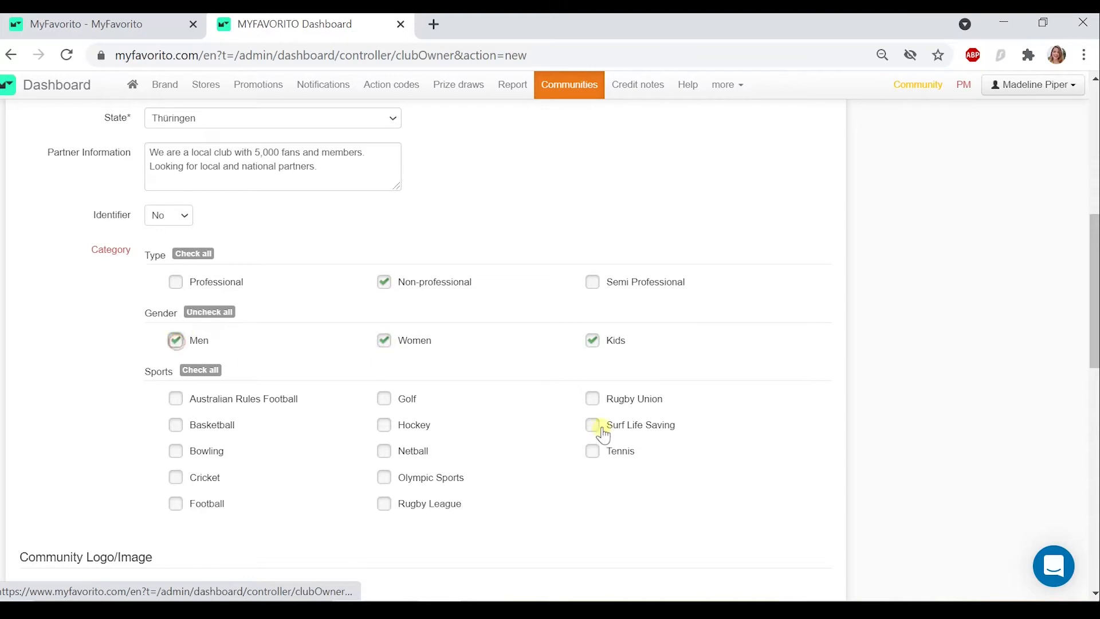
{"action": "left_click", "coordinate": [593, 399]}
Step: Replace the community's app header image with the file "Turquoise and Monochrome Photo Heading Website Facebook Cover" from the MY_FAVORITO folder
{"action": "scroll", "coordinate": [729, 509], "scroll_direction": "down", "scroll_amount": 2}
{"action": "scroll", "coordinate": [732, 510], "scroll_direction": "down", "scroll_amount": 4}
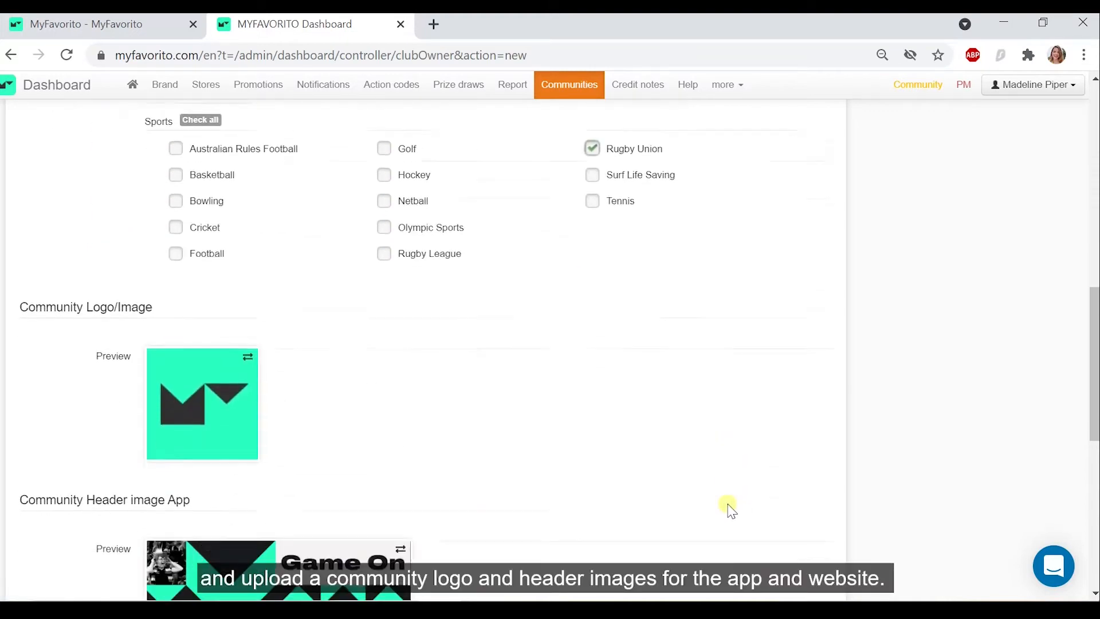
{"action": "scroll", "coordinate": [732, 510], "scroll_direction": "down", "scroll_amount": 1}
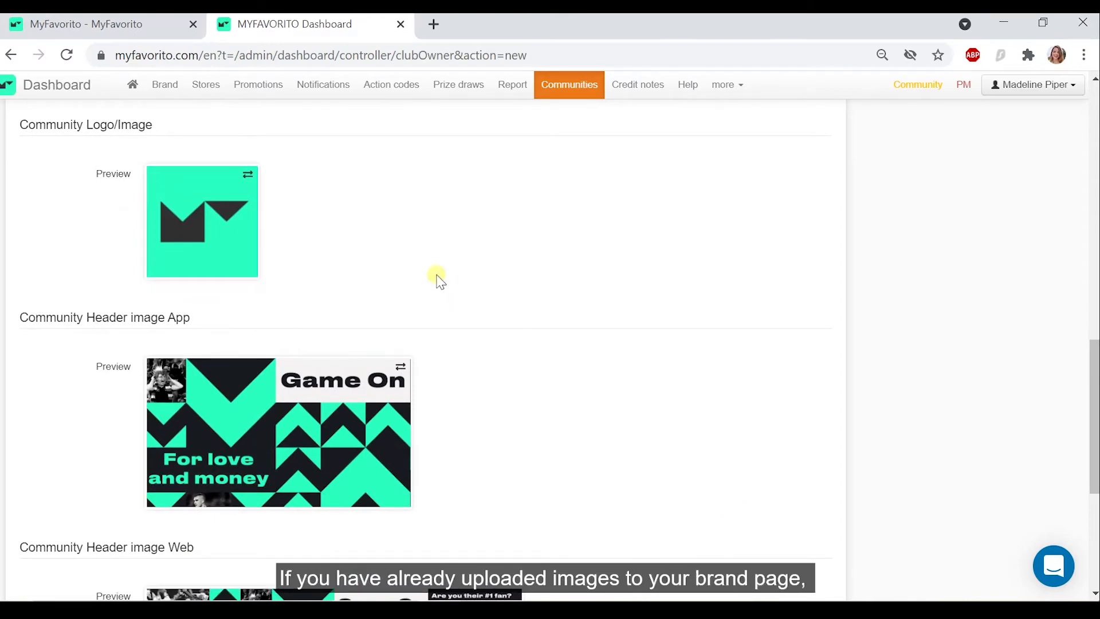
{"action": "scroll", "coordinate": [440, 281], "scroll_direction": "down", "scroll_amount": 1}
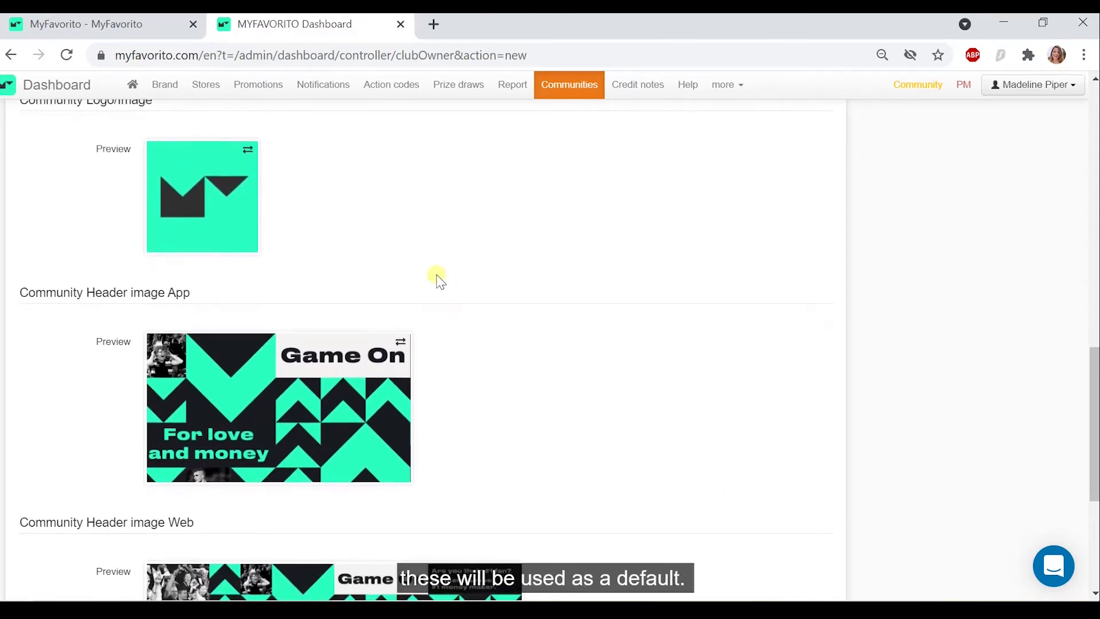
{"action": "scroll", "coordinate": [440, 280], "scroll_direction": "up", "scroll_amount": 1}
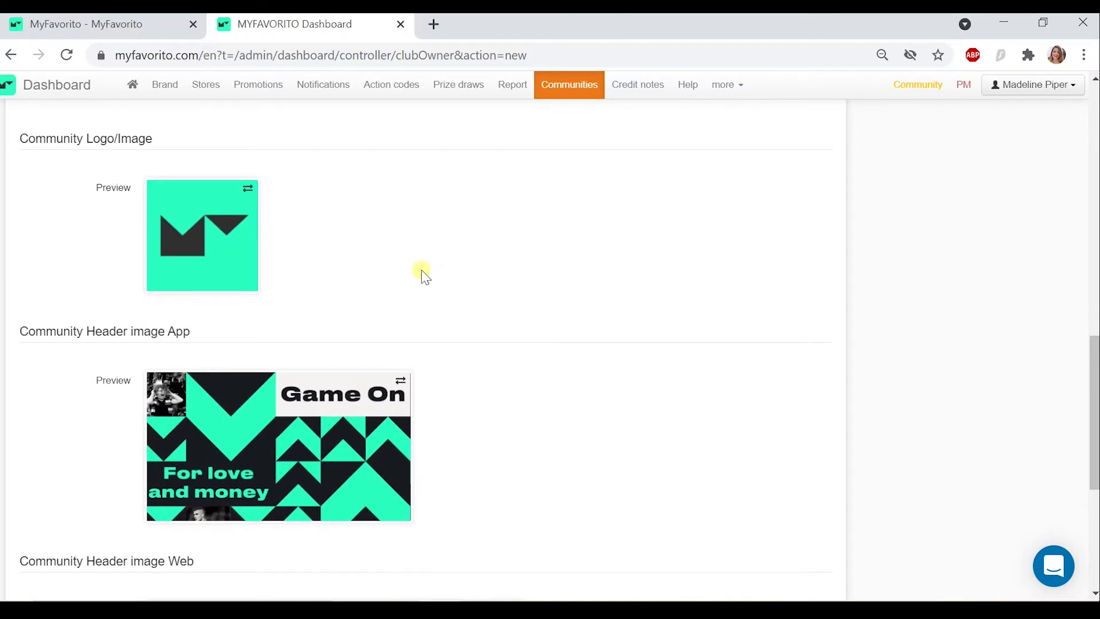
{"action": "scroll", "coordinate": [424, 278], "scroll_direction": "down", "scroll_amount": 2}
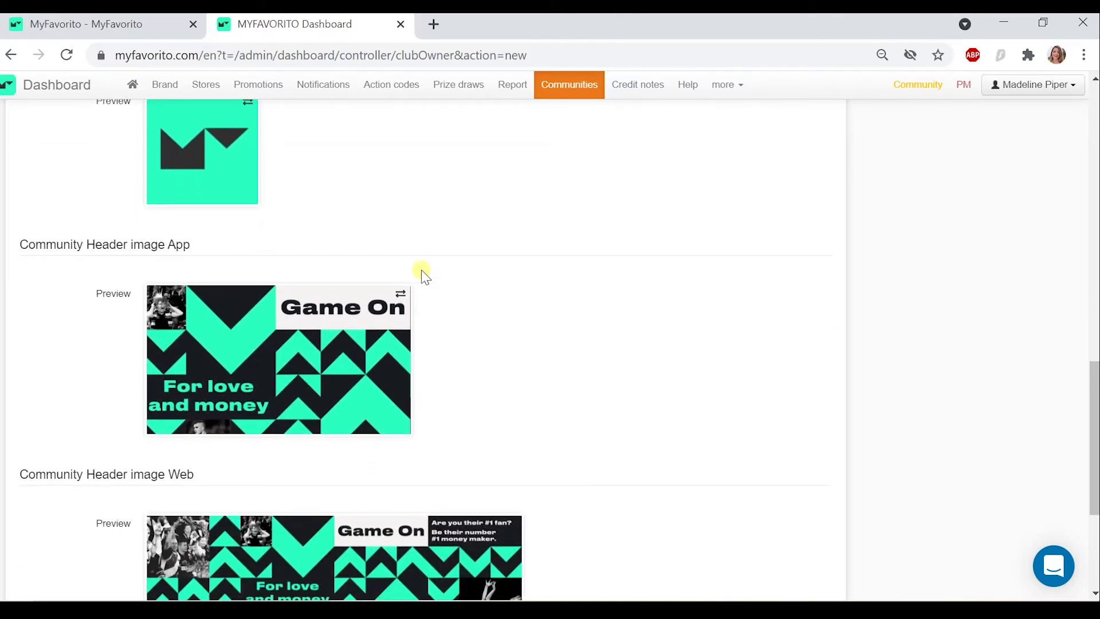
{"action": "left_click", "coordinate": [243, 332]}
{"action": "left_click", "coordinate": [240, 185]}
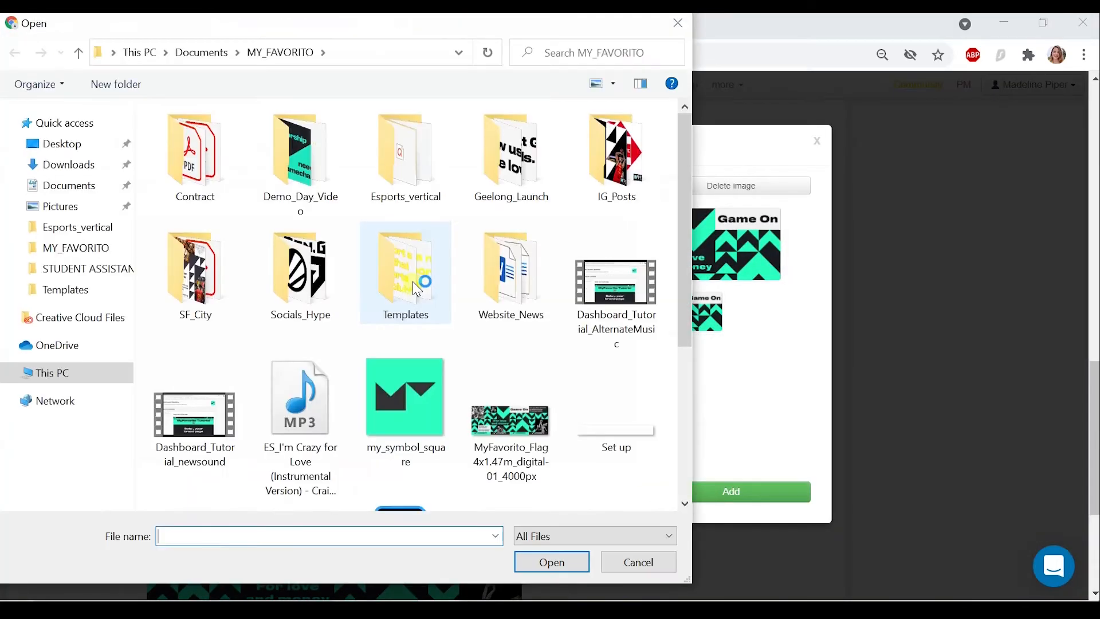
{"action": "left_click", "coordinate": [519, 332]}
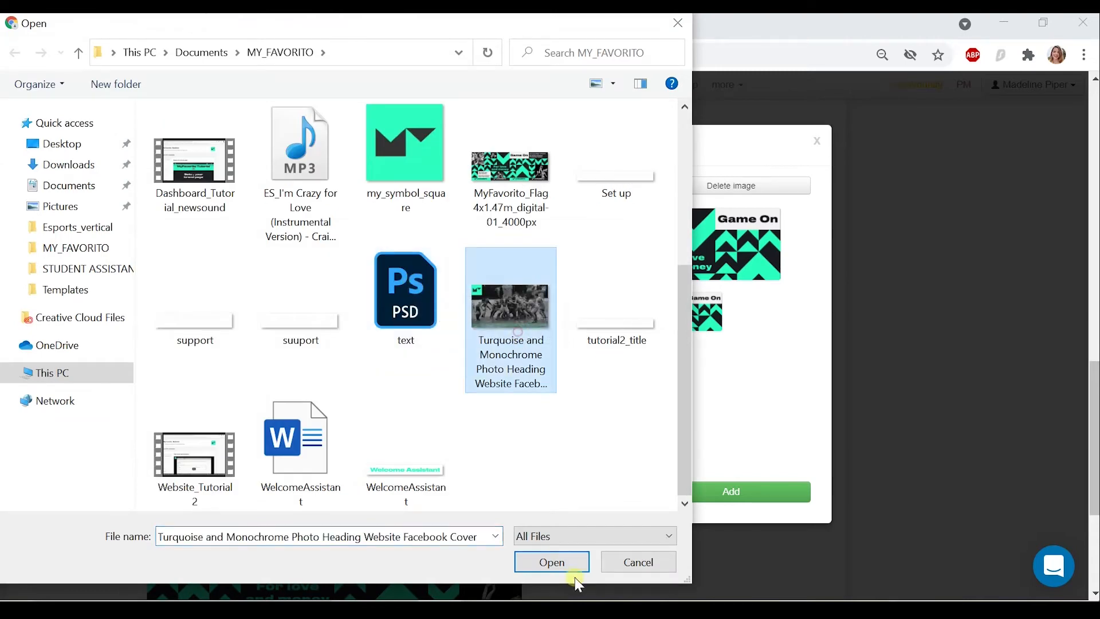
{"action": "left_click", "coordinate": [568, 564]}
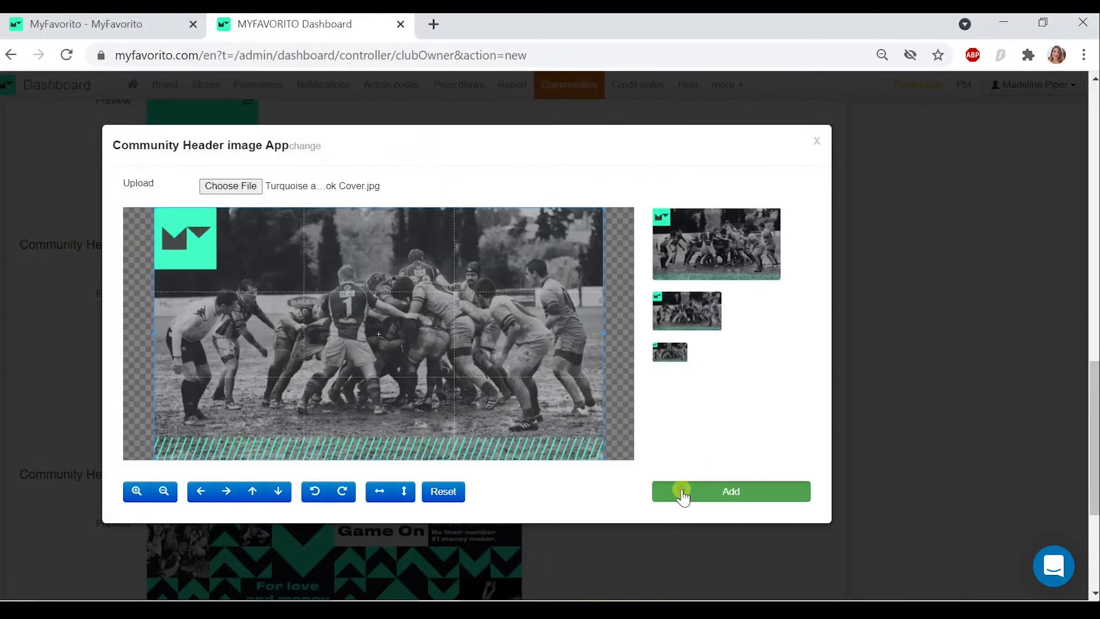
{"action": "left_click", "coordinate": [680, 491]}
Step: Replace the web header image with "Turquoise and Monochrome Photo Heading Website Facebook Cover", cropped to the upper part of the photo
{"action": "scroll", "coordinate": [692, 411], "scroll_direction": "down", "scroll_amount": 3}
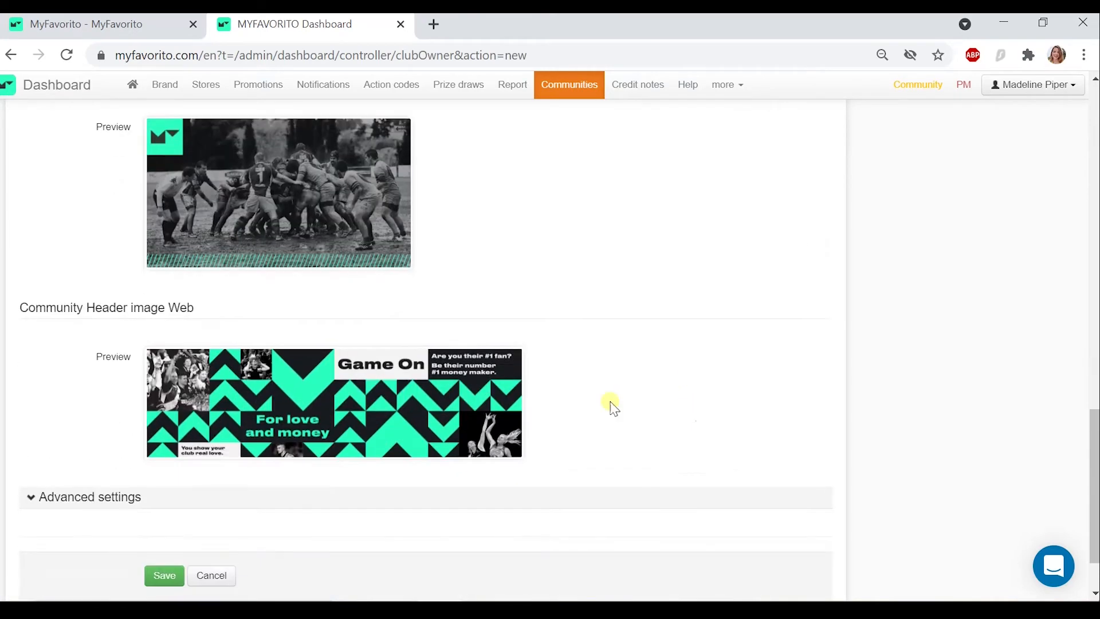
{"action": "left_click", "coordinate": [445, 394]}
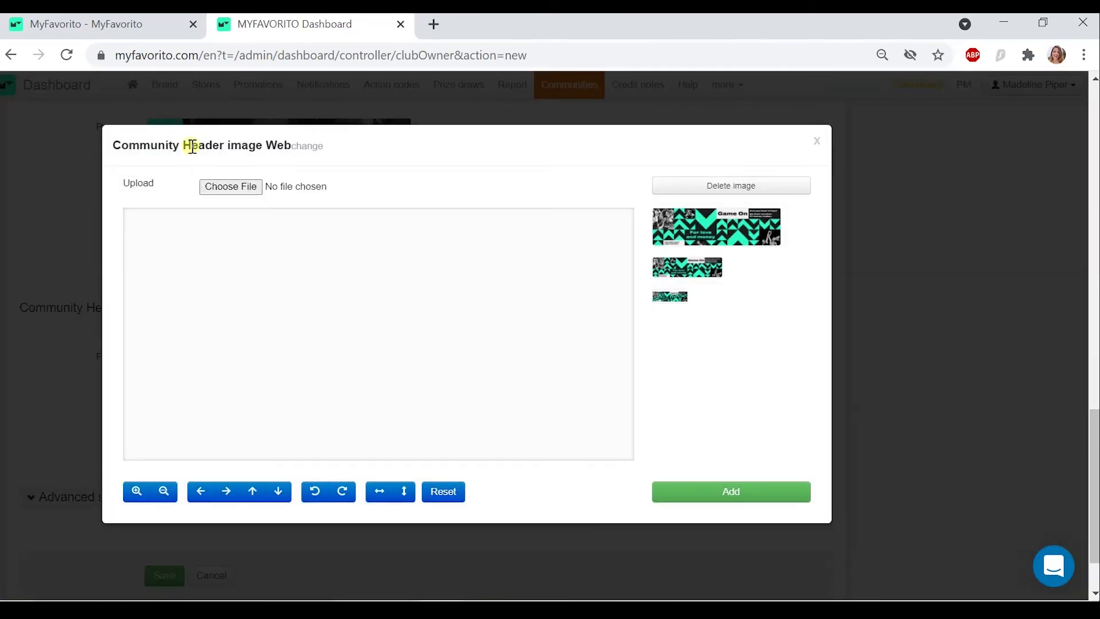
{"action": "left_click", "coordinate": [229, 186]}
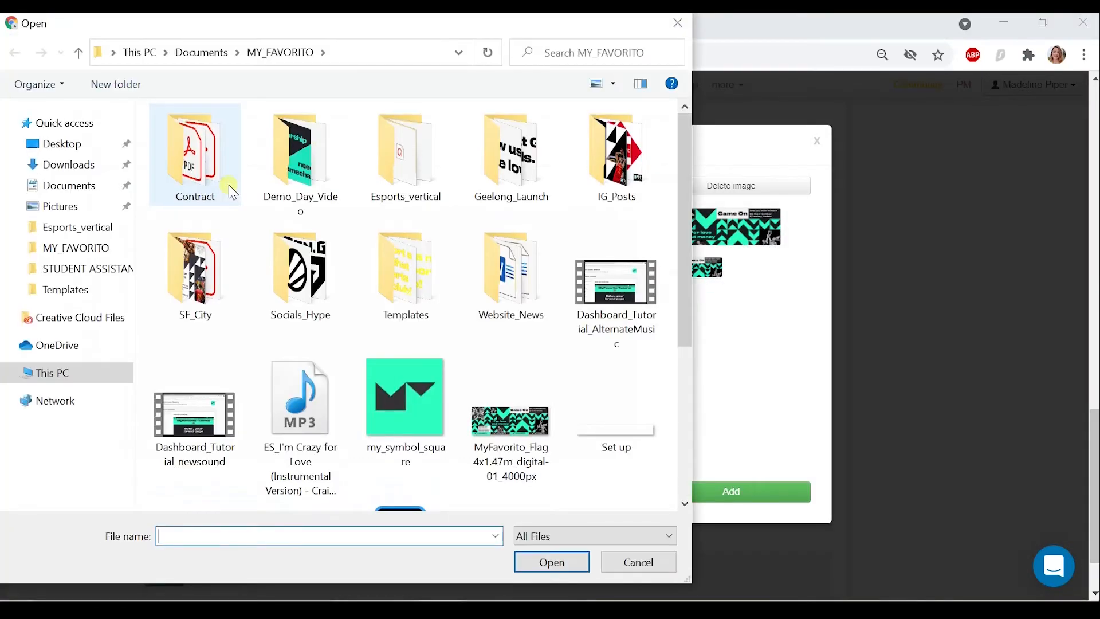
{"action": "scroll", "coordinate": [503, 388], "scroll_direction": "down", "scroll_amount": 4}
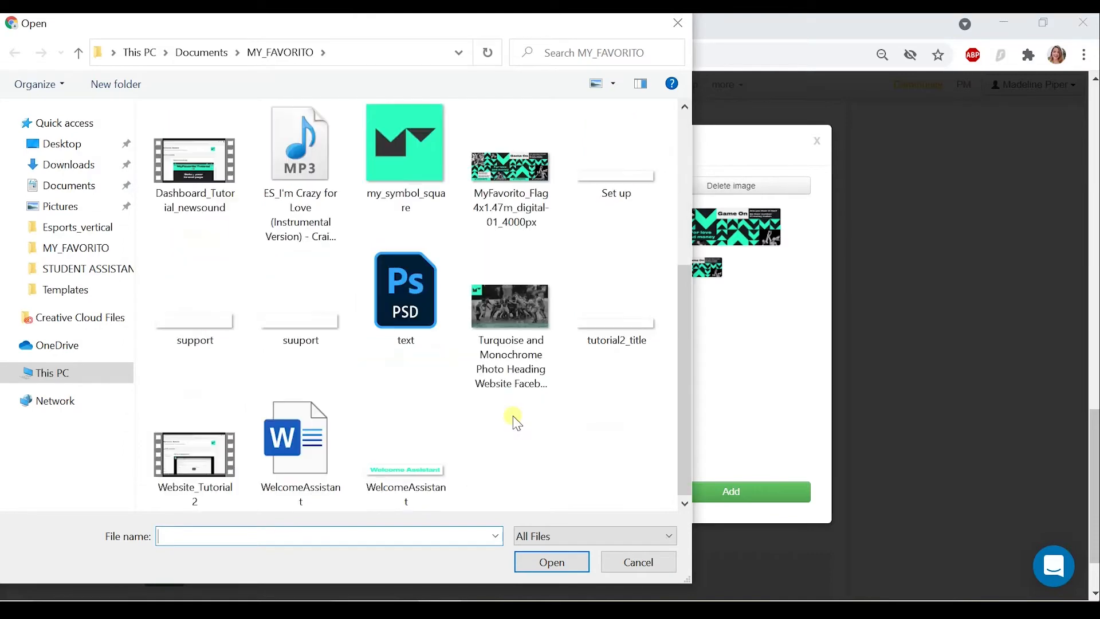
{"action": "left_click", "coordinate": [512, 342]}
{"action": "left_click", "coordinate": [553, 563]}
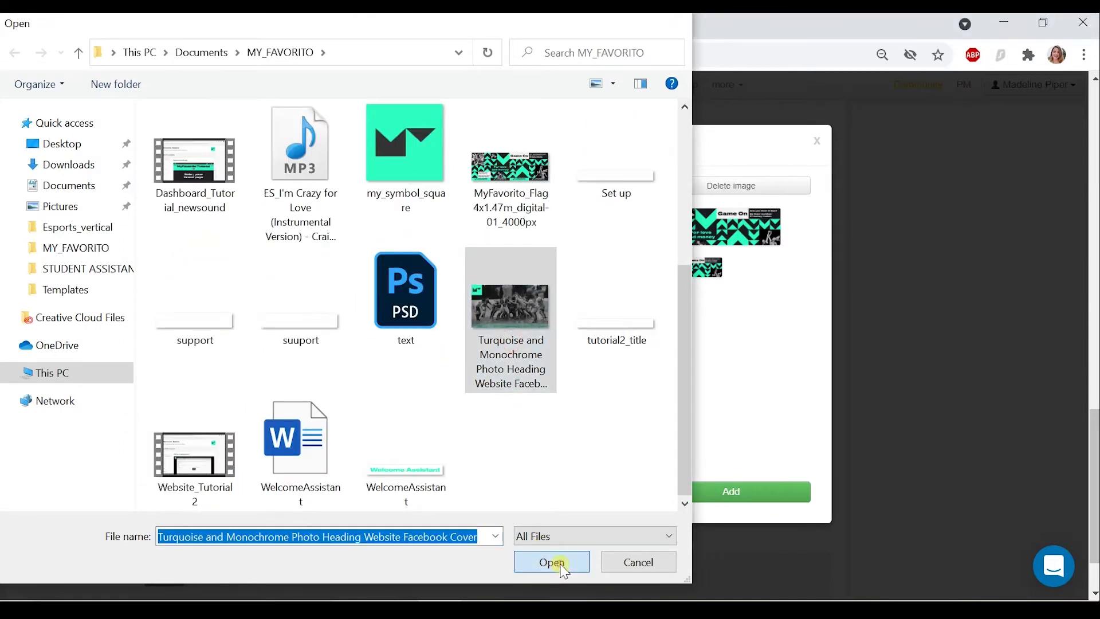
{"action": "left_click_drag", "start_coordinate": [462, 342], "coordinate": [459, 295]}
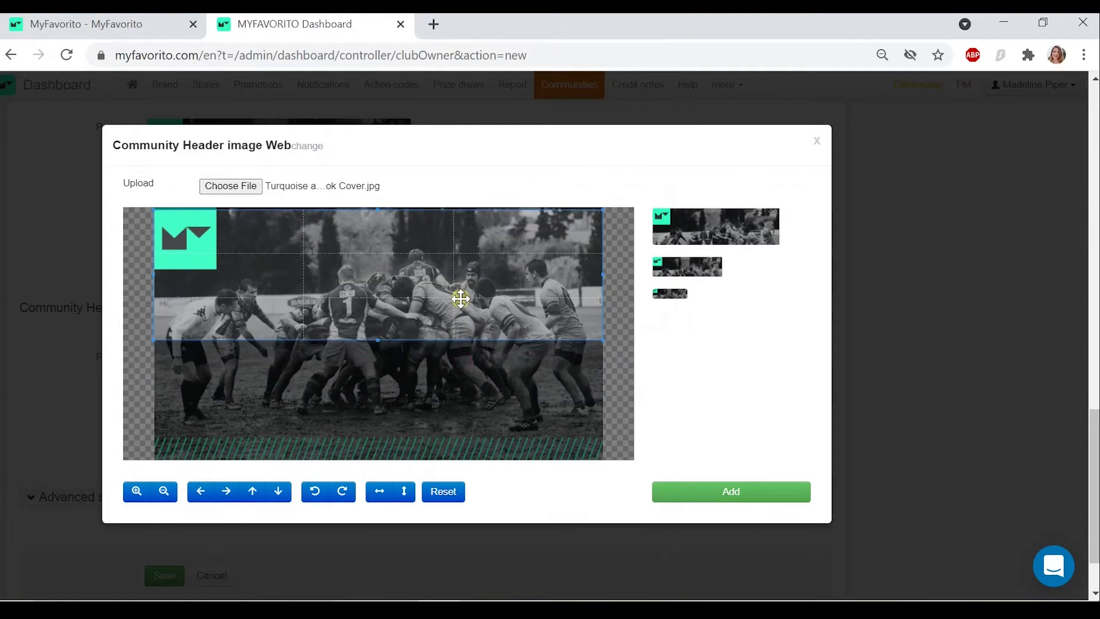
{"action": "left_click", "coordinate": [697, 494]}
{"action": "left_click", "coordinate": [712, 494]}
Step: Expand the advanced settings and review the sponsor partnership and loyalty point options
{"action": "scroll", "coordinate": [642, 376], "scroll_direction": "down", "scroll_amount": 1}
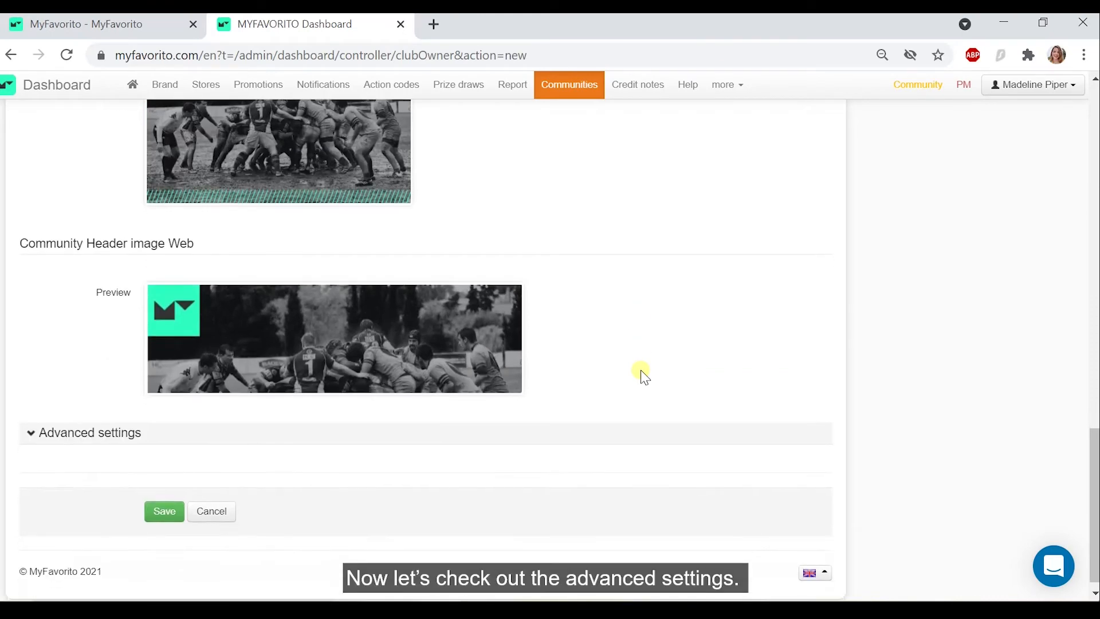
{"action": "left_click", "coordinate": [91, 440]}
{"action": "scroll", "coordinate": [92, 445], "scroll_direction": "down", "scroll_amount": 3}
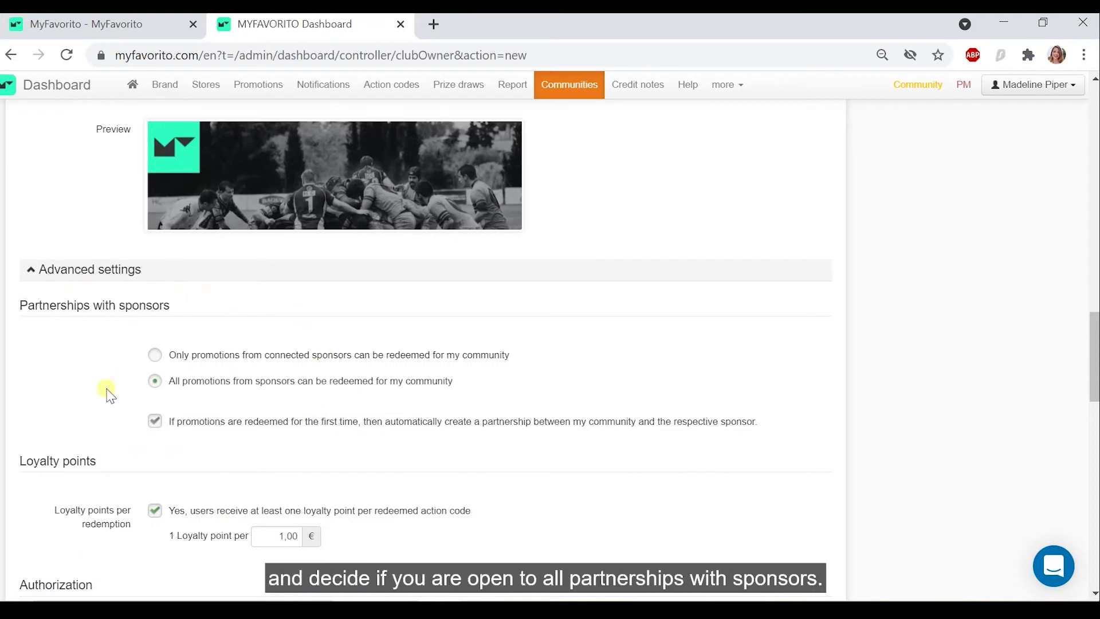
{"action": "scroll", "coordinate": [108, 395], "scroll_direction": "down", "scroll_amount": 1}
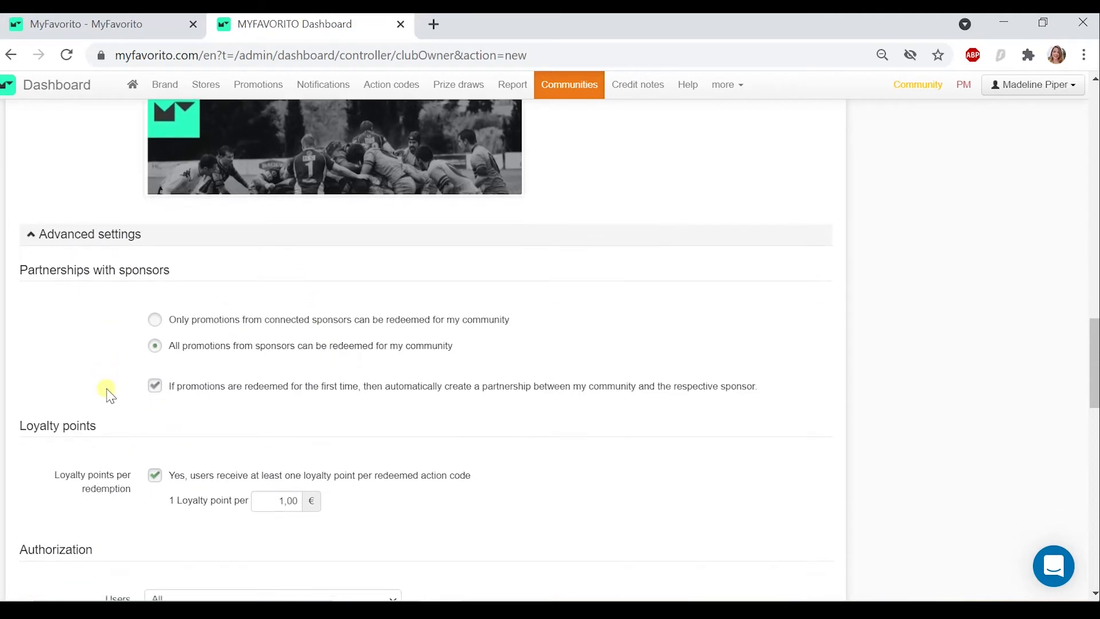
{"action": "scroll", "coordinate": [108, 395], "scroll_direction": "down", "scroll_amount": 3}
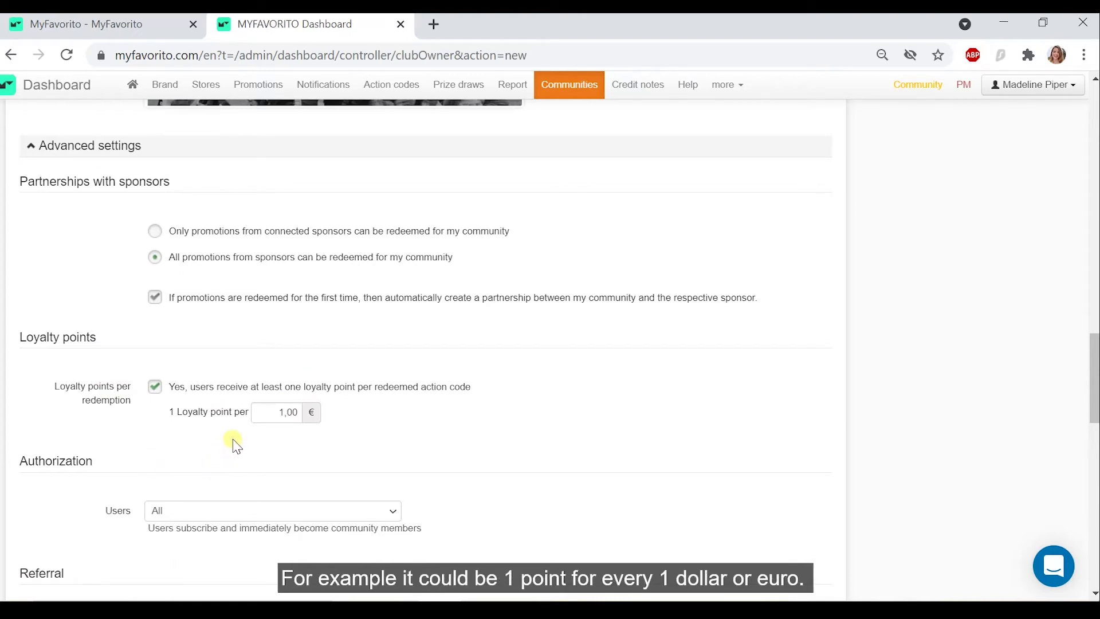
{"action": "scroll", "coordinate": [237, 447], "scroll_direction": "down", "scroll_amount": 2}
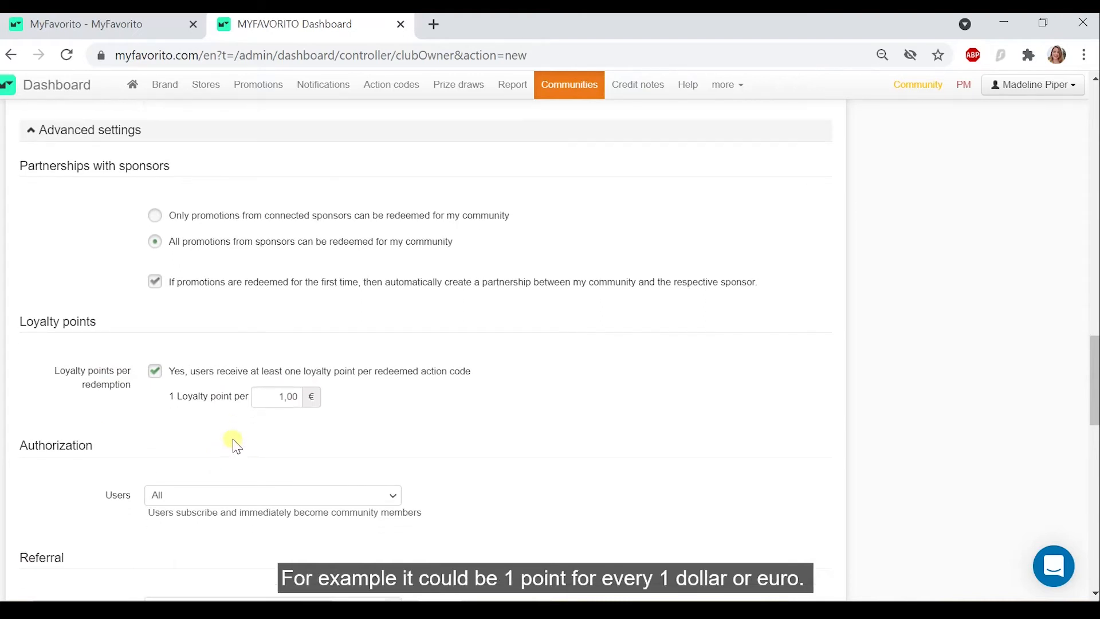
Step: Check the authorization options for which users can join the community
{"action": "scroll", "coordinate": [232, 444], "scroll_direction": "down", "scroll_amount": 1}
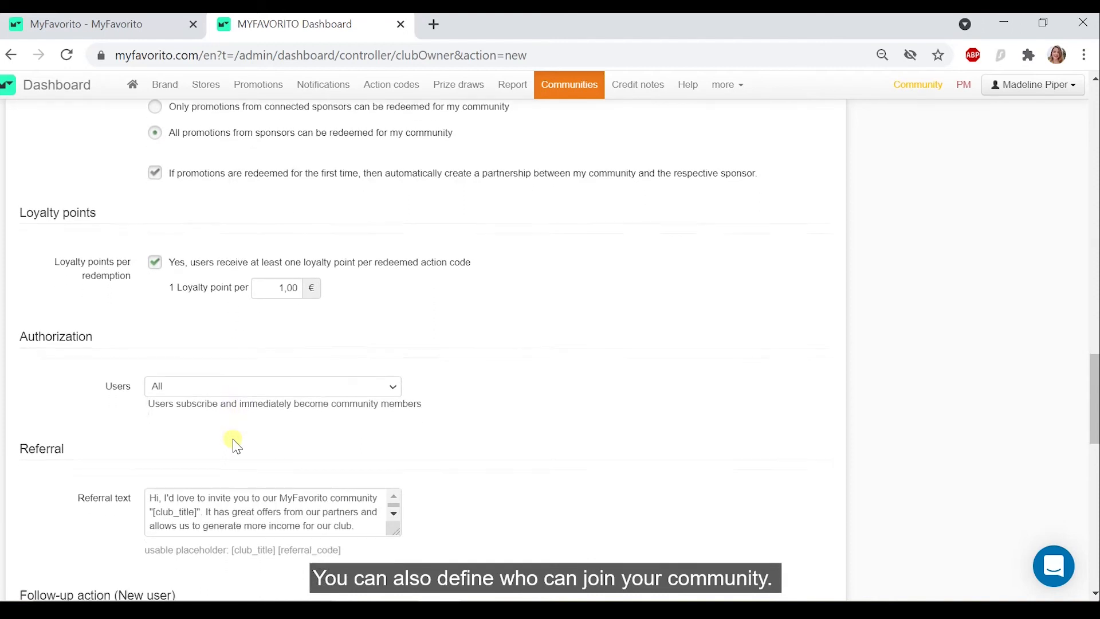
{"action": "left_click", "coordinate": [347, 383]}
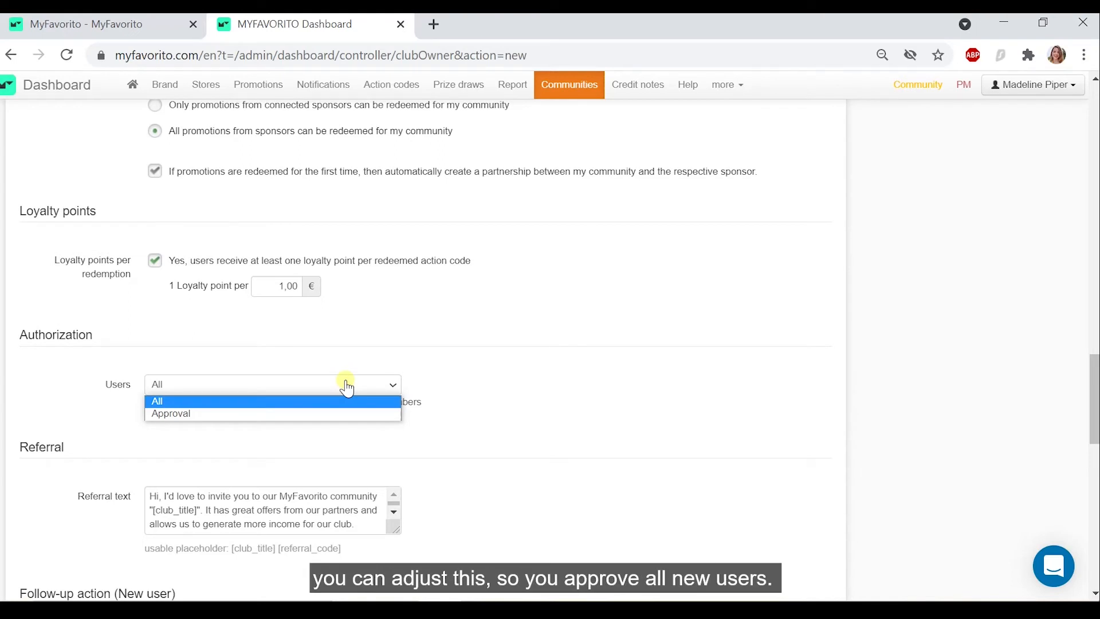
{"action": "left_click", "coordinate": [348, 385]}
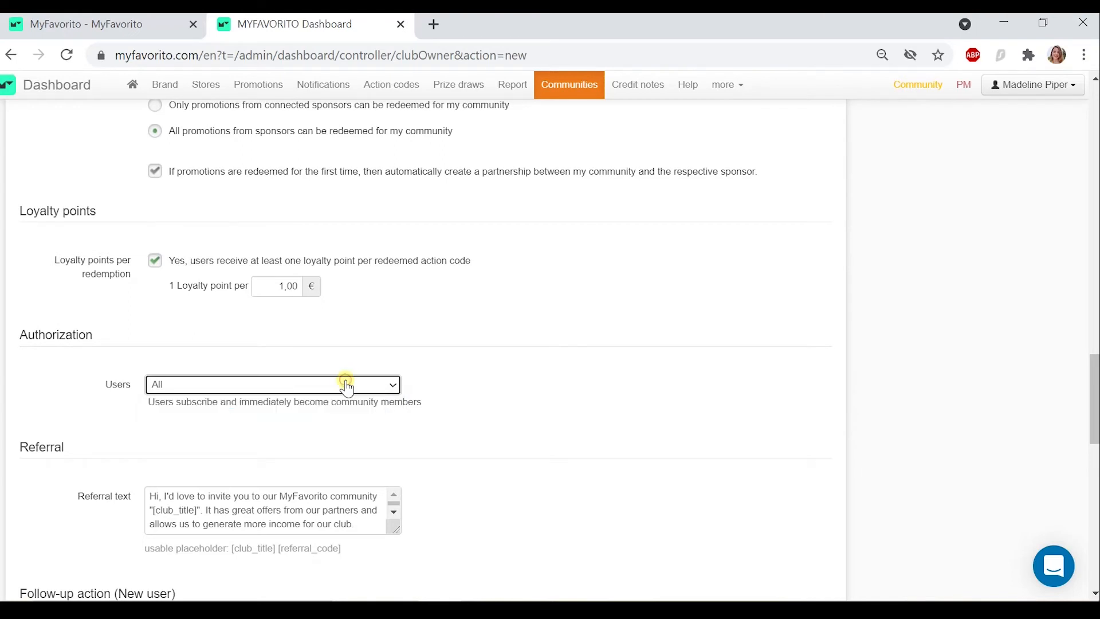
Step: Read through the default referral text that members can send to other users
{"action": "scroll", "coordinate": [348, 388], "scroll_direction": "down", "scroll_amount": 3}
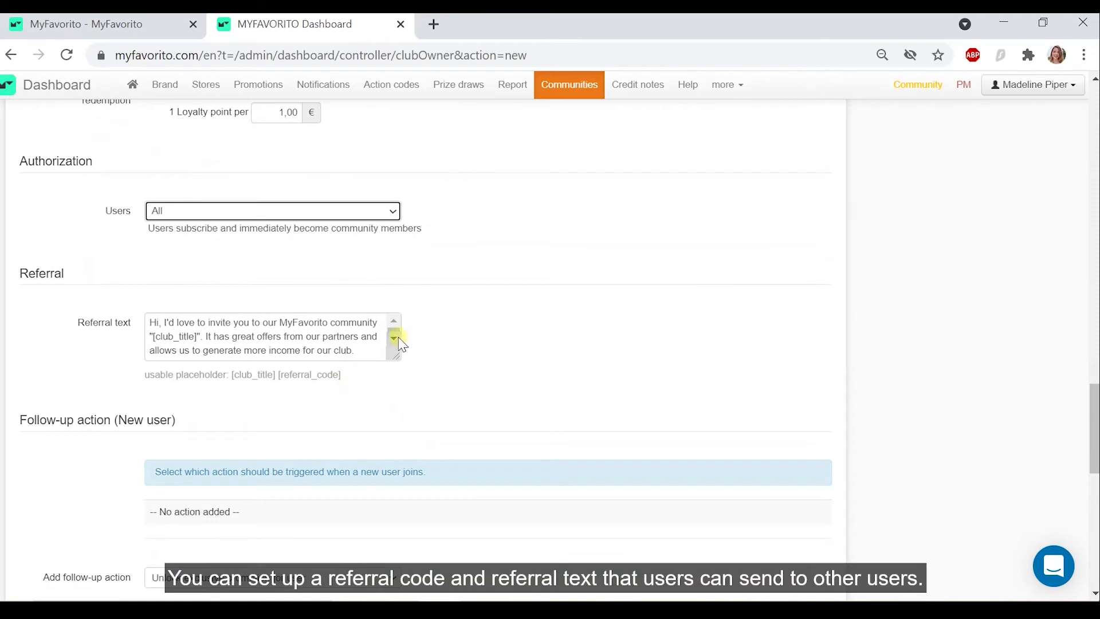
{"action": "left_click", "coordinate": [397, 339]}
{"action": "left_click", "coordinate": [396, 339]}
{"action": "left_click", "coordinate": [396, 338]}
{"action": "left_click", "coordinate": [396, 338]}
{"action": "left_click", "coordinate": [396, 339]}
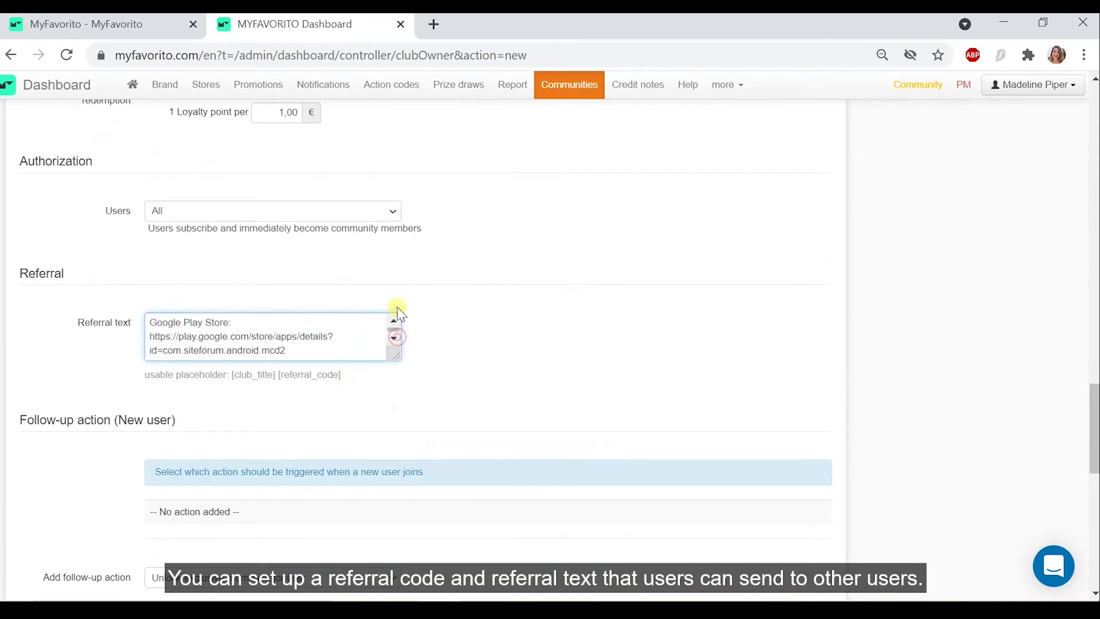
Step: Return to the start of the referral text and review the follow-up actions available when a new user joins
{"action": "left_click", "coordinate": [398, 322]}
{"action": "left_click", "coordinate": [398, 323]}
{"action": "left_click", "coordinate": [398, 323]}
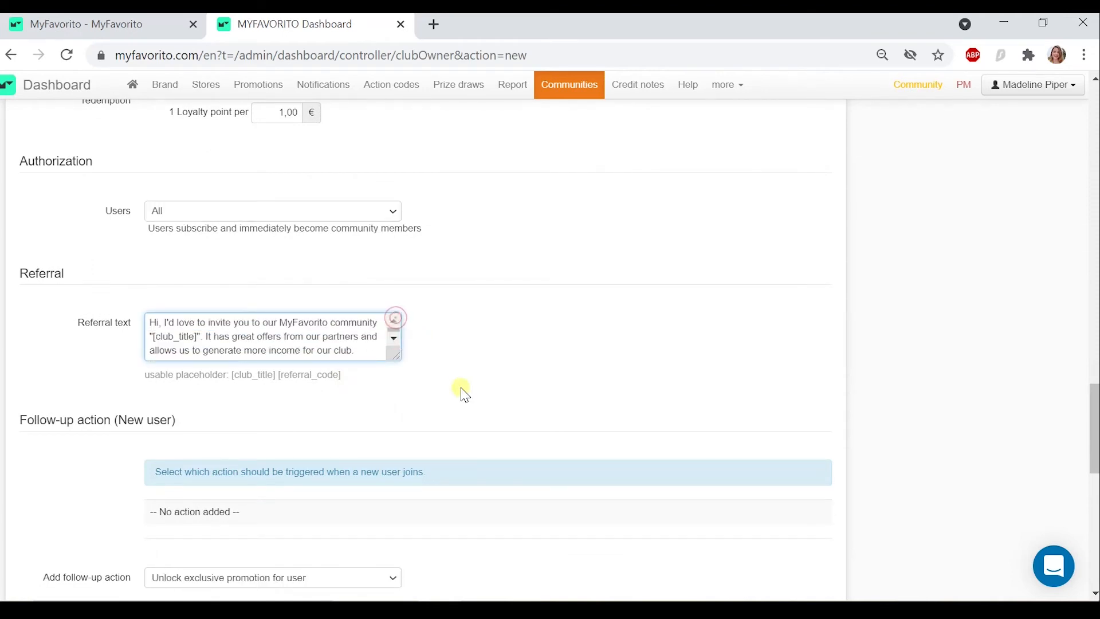
{"action": "scroll", "coordinate": [461, 390], "scroll_direction": "down", "scroll_amount": 1}
{"action": "scroll", "coordinate": [464, 394], "scroll_direction": "down", "scroll_amount": 2}
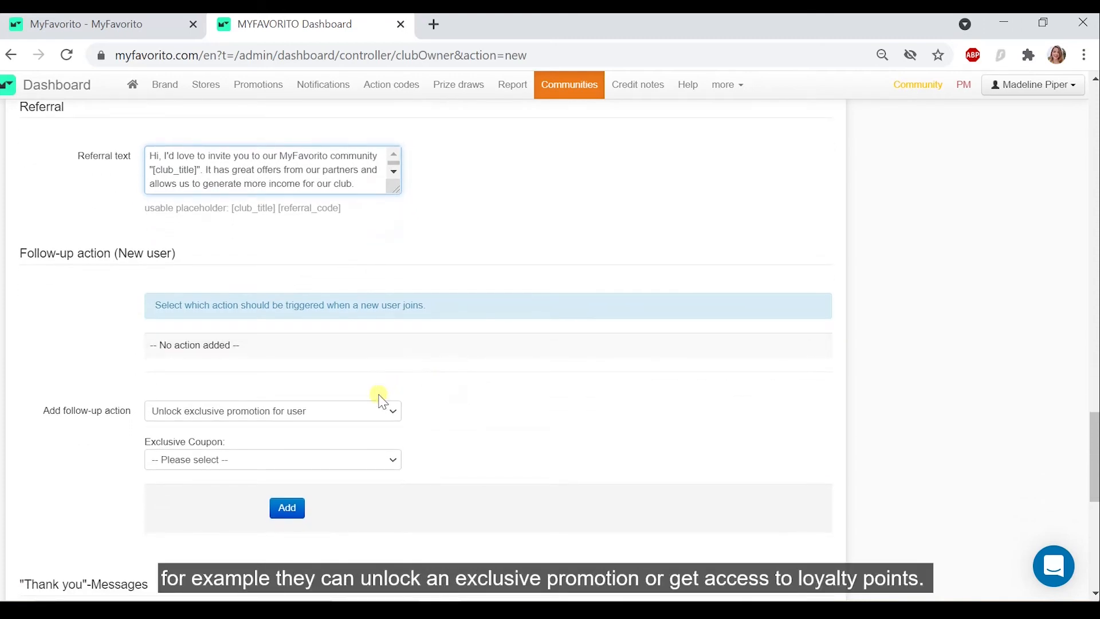
{"action": "left_click", "coordinate": [371, 412]}
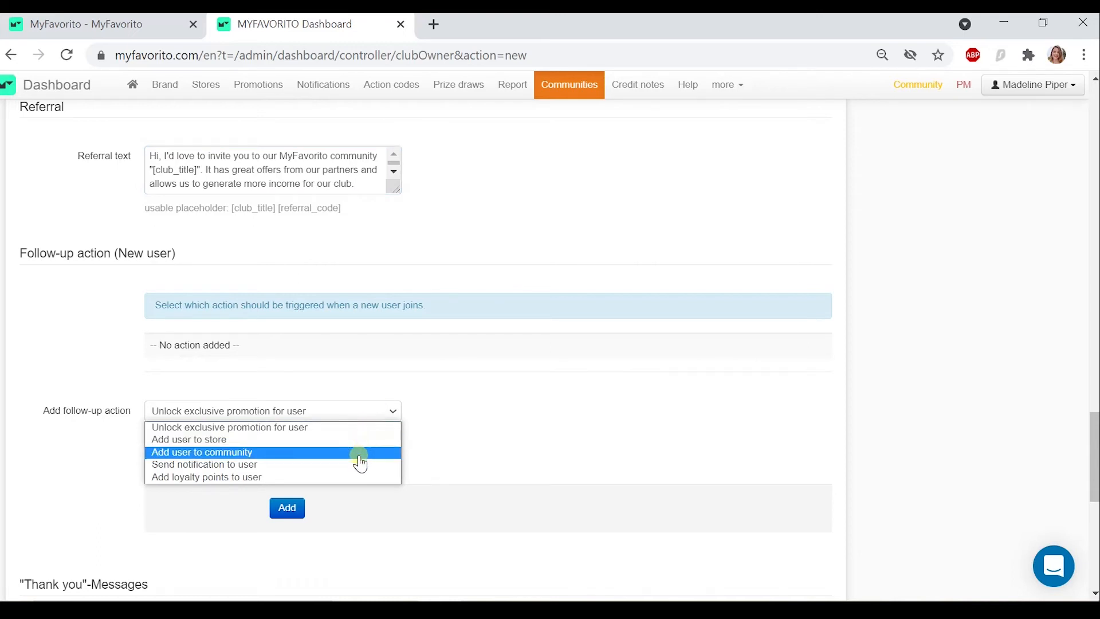
{"action": "left_click", "coordinate": [365, 413]}
{"action": "scroll", "coordinate": [401, 430], "scroll_direction": "down", "scroll_amount": 1}
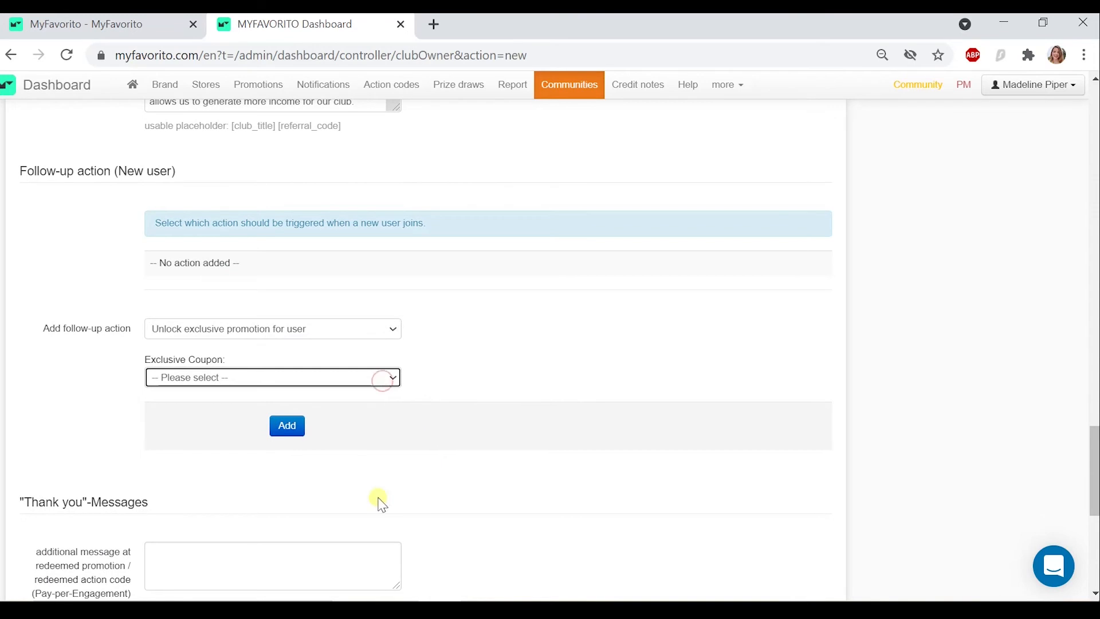
Step: Enter "Thank you for supporting our club!" as the additional message for redeemed promotions and action codes
{"action": "scroll", "coordinate": [344, 458], "scroll_direction": "down", "scroll_amount": 5}
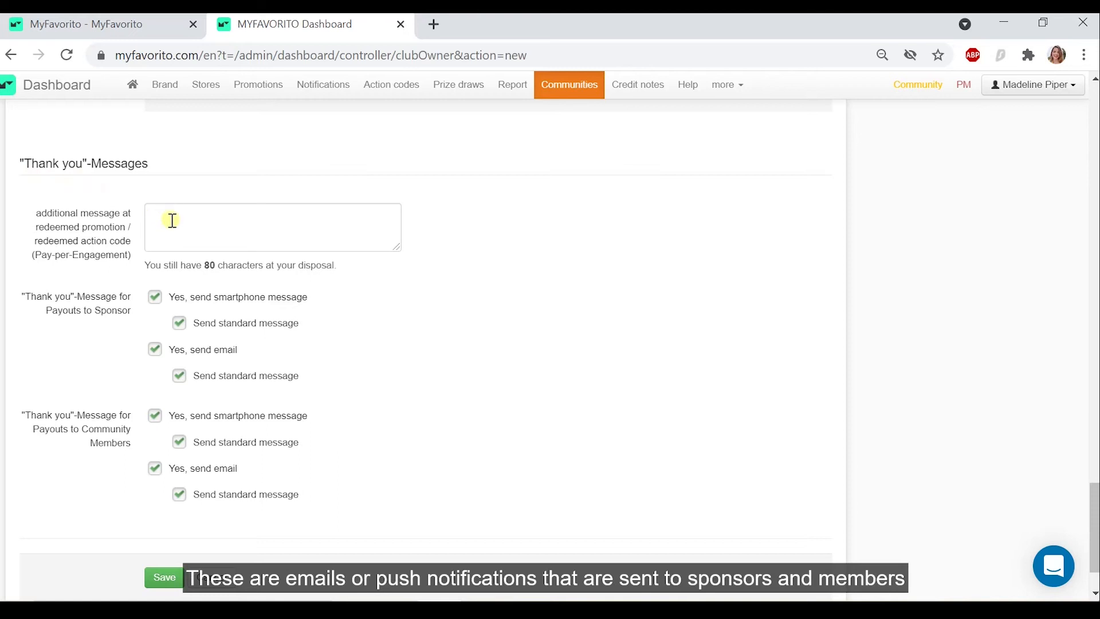
{"action": "type", "text": "Thank you for supporting our club!"}
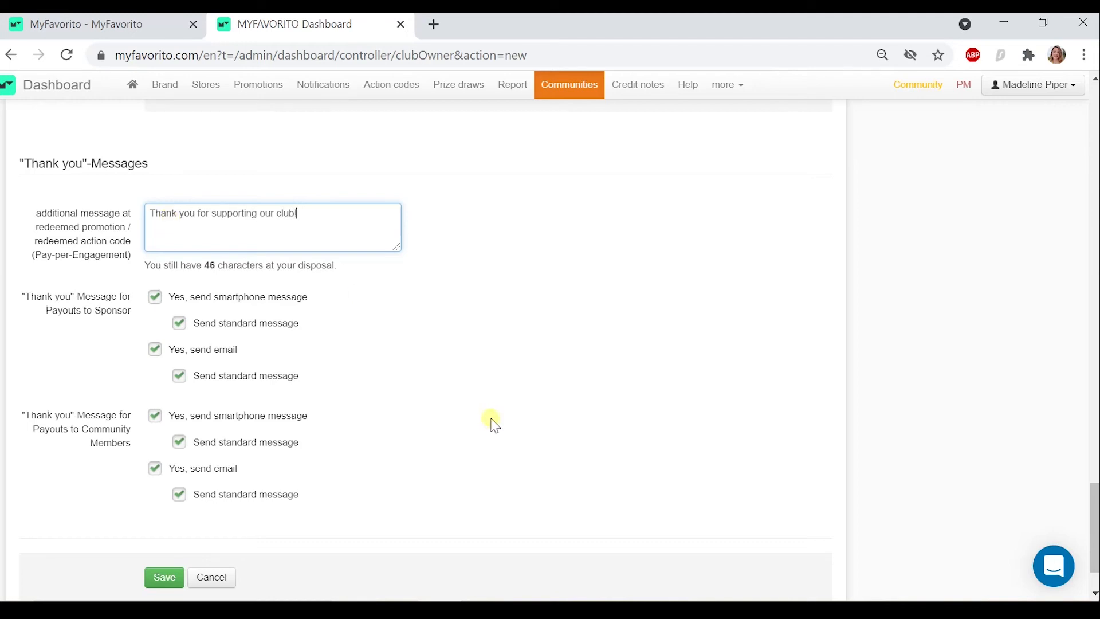
{"action": "scroll", "coordinate": [494, 424], "scroll_direction": "down", "scroll_amount": 2}
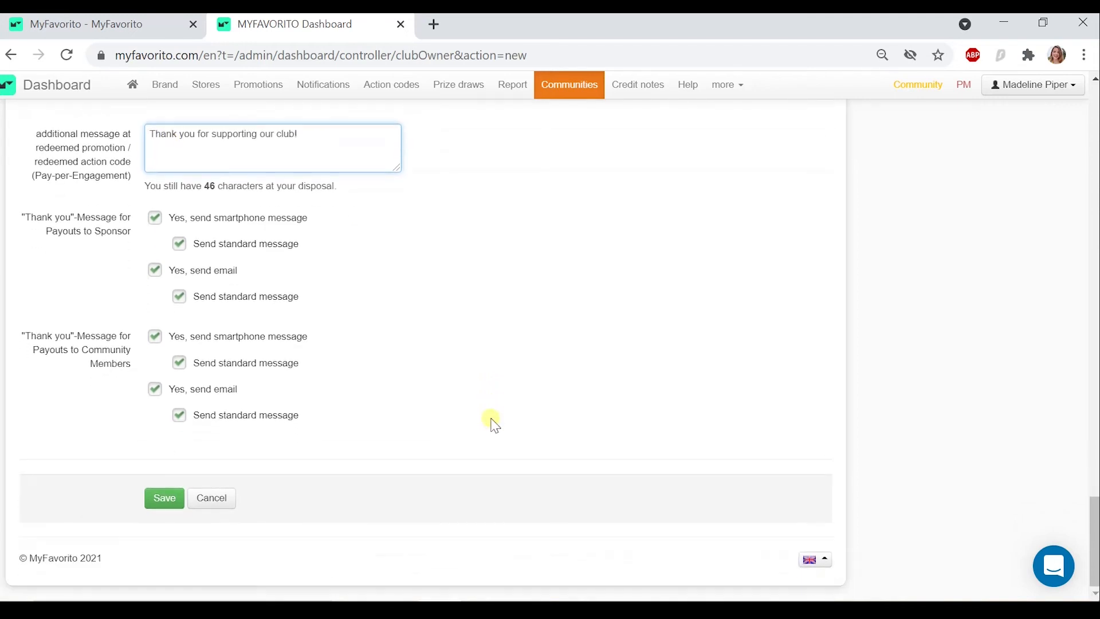
Step: Save the new community and open the preview of MyFavorito Rugby Club from the community overview
{"action": "left_click", "coordinate": [168, 505]}
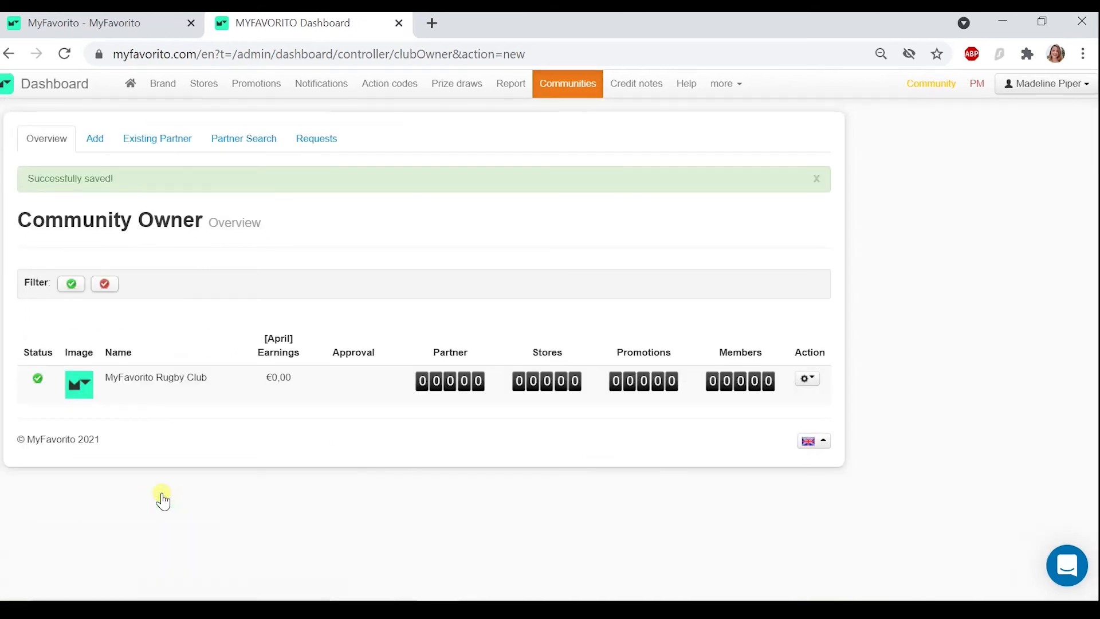
{"action": "left_click", "coordinate": [159, 338]}
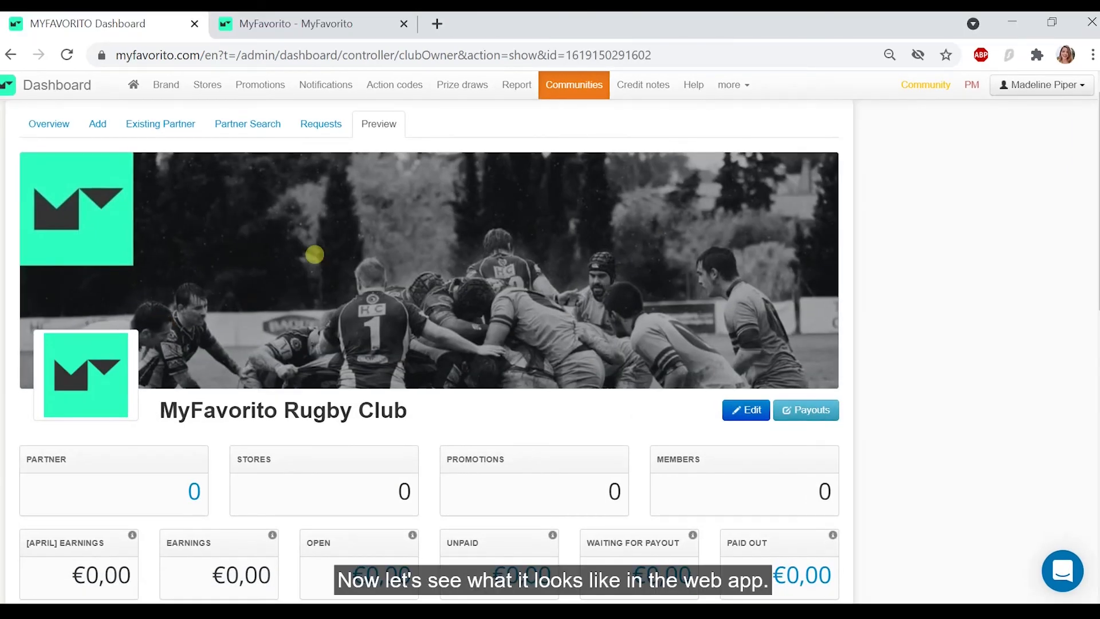
Step: Switch to the MyFavorito web app, search for "MyFavorito Rugby Club" and open its community page
{"action": "left_click", "coordinate": [313, 18]}
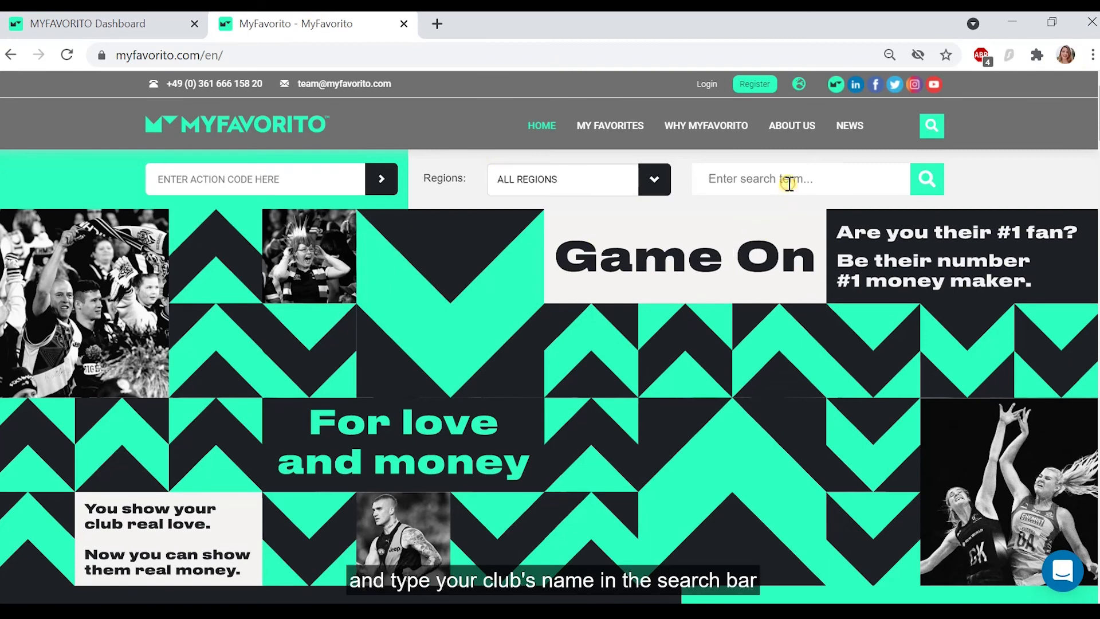
{"action": "type", "text": "MyFav"}
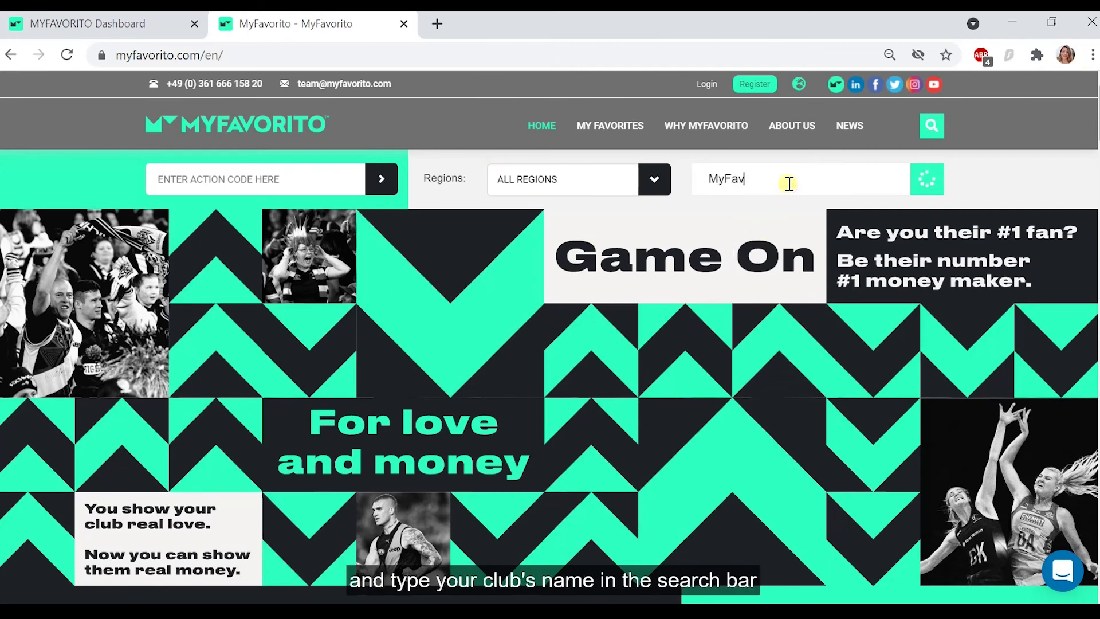
{"action": "type", "text": "orito Ru"}
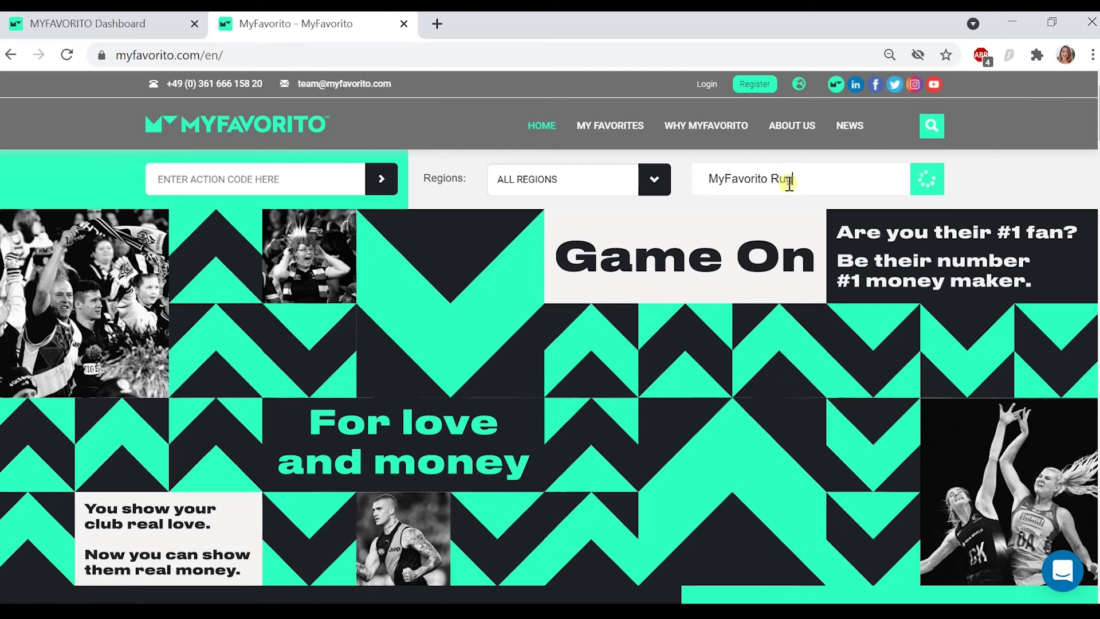
{"action": "type", "text": "gby Club"}
{"action": "key", "text": "Return"}
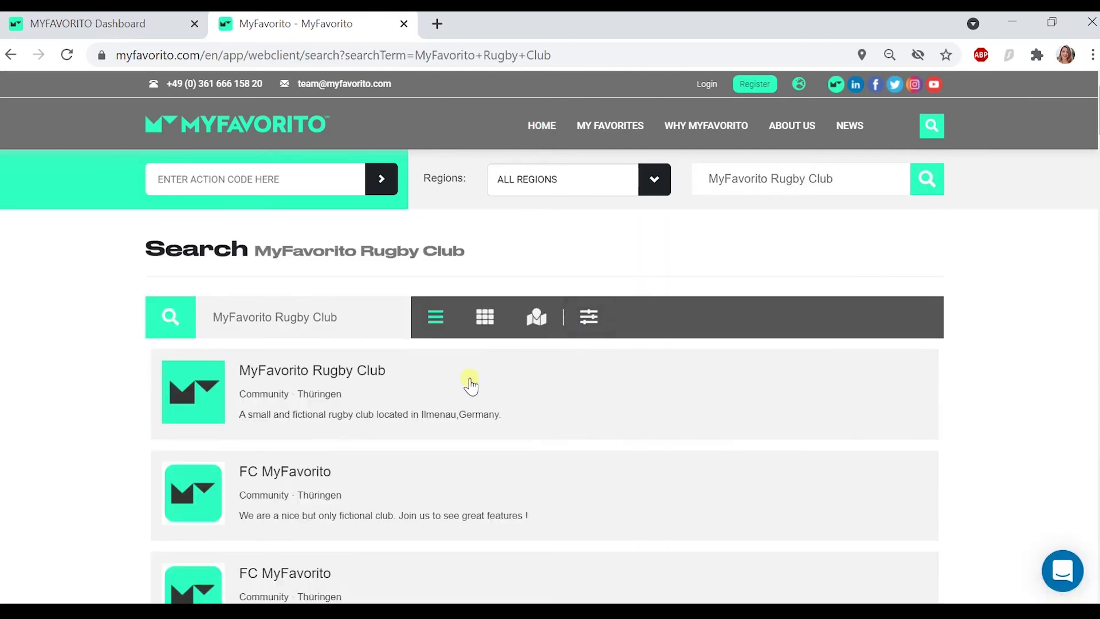
{"action": "left_click", "coordinate": [350, 371]}
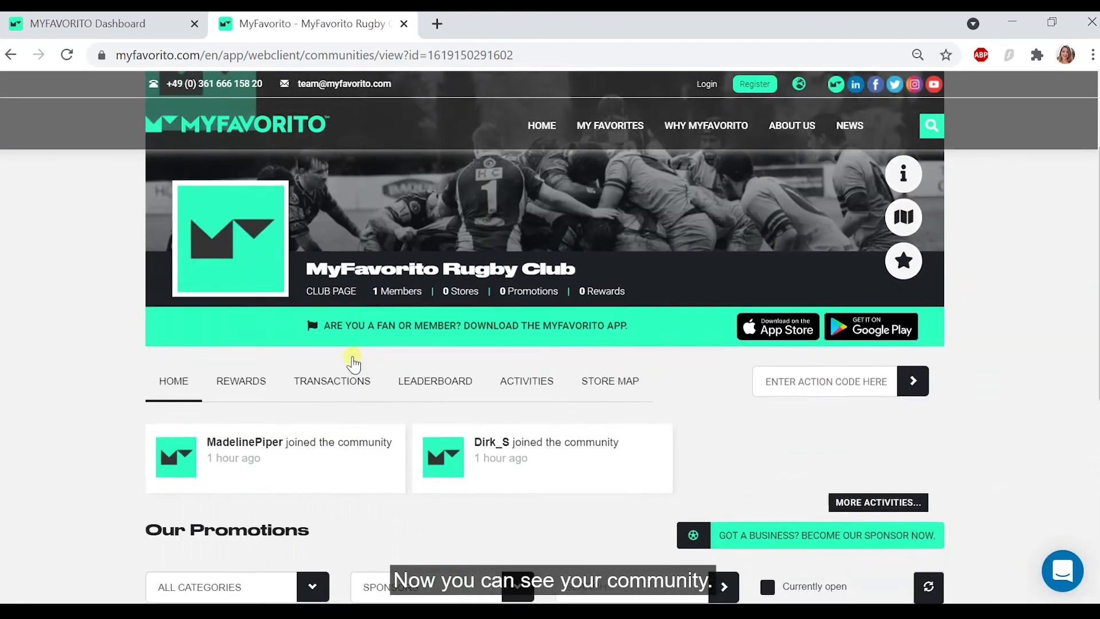
{"action": "scroll", "coordinate": [353, 362], "scroll_direction": "up", "scroll_amount": 3}
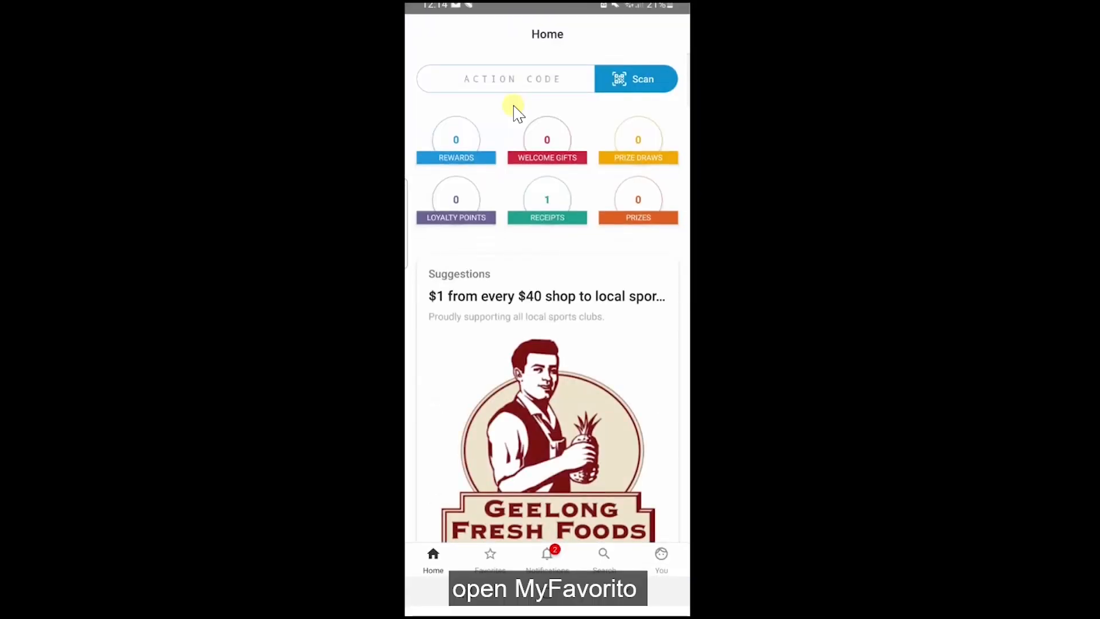
Step: In the MyFavorito mobile app, find the MyFavorito Rugby Club community through the search and open it
{"action": "left_click", "coordinate": [604, 562]}
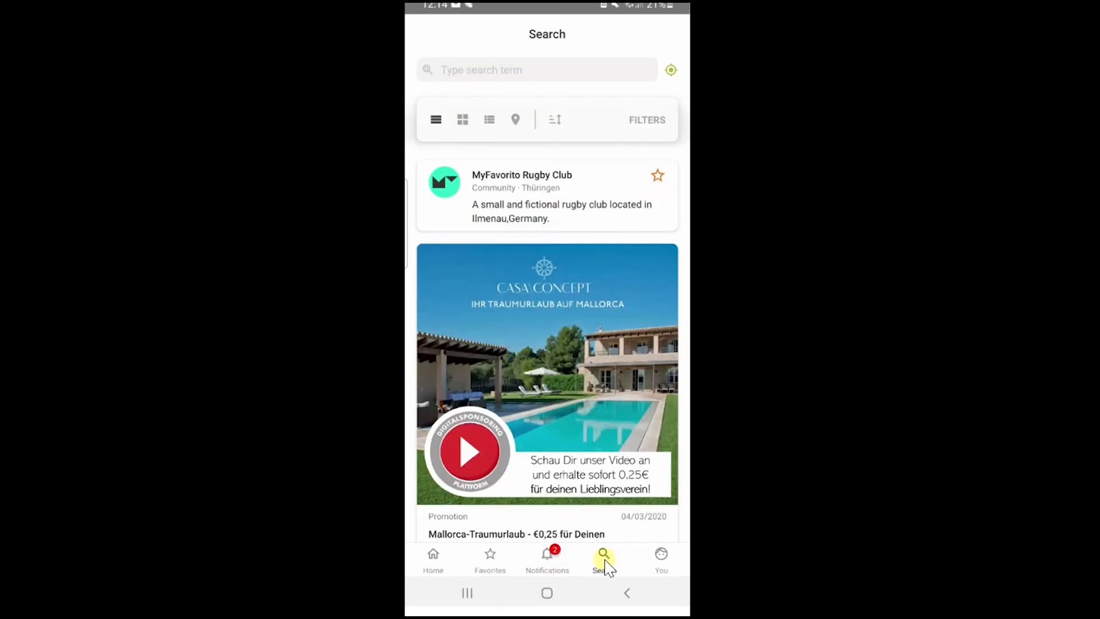
{"action": "left_click", "coordinate": [505, 181]}
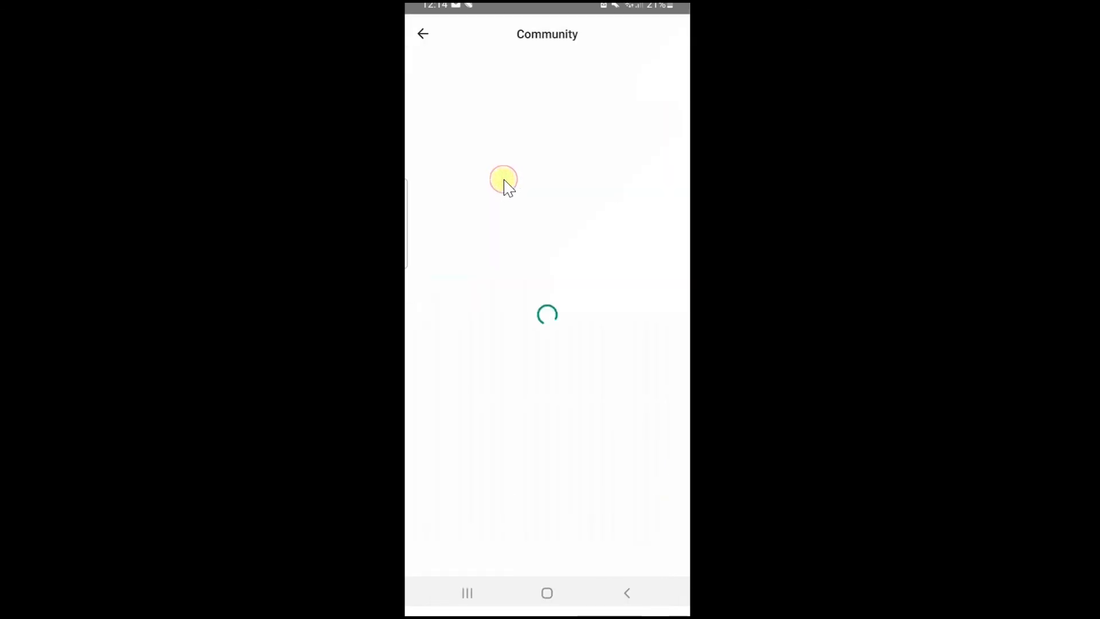